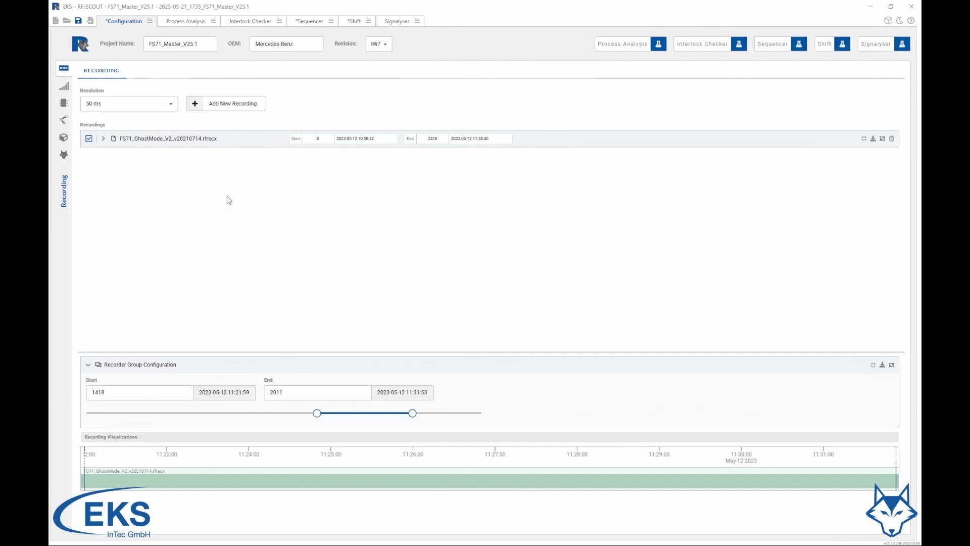
Start a new recording and load the recorder file FS71_GhostMode_V2_comp2_v20250424.rfrecx
{"action": "left_click", "coordinate": [225, 105]}
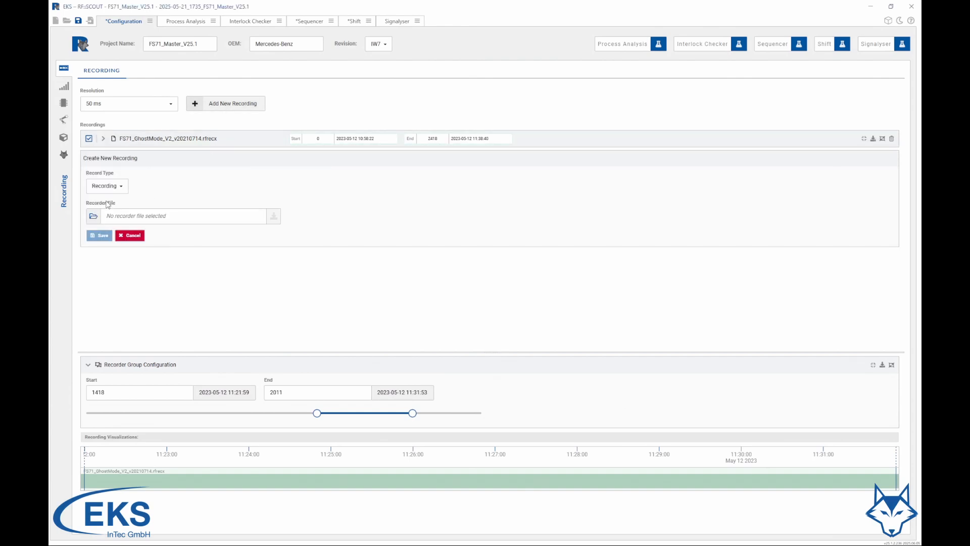
{"action": "left_click", "coordinate": [93, 216]}
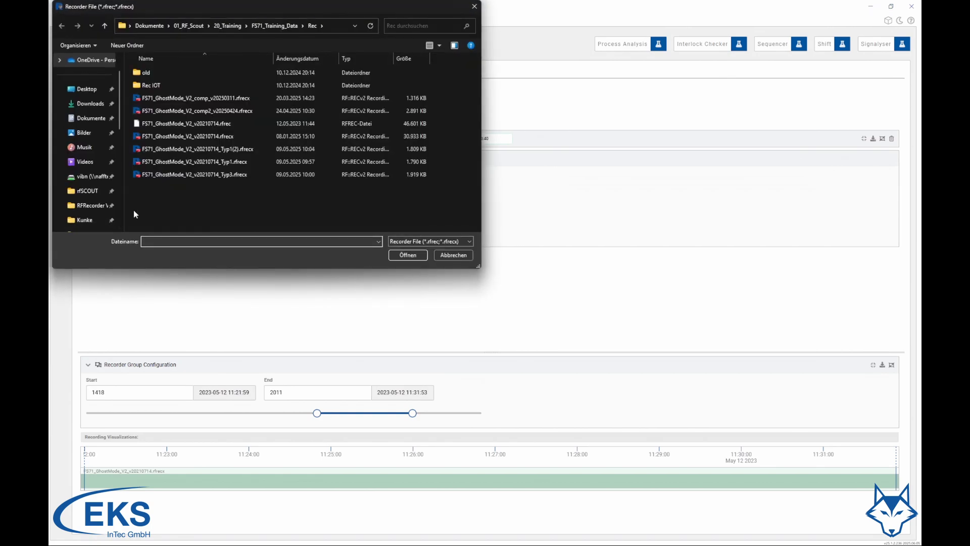
{"action": "left_click", "coordinate": [216, 112]}
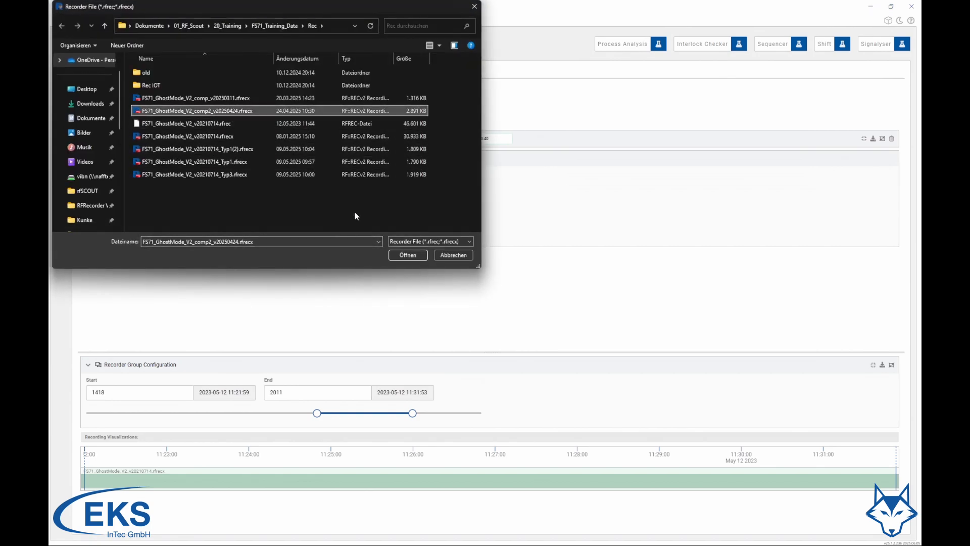
{"action": "left_click", "coordinate": [408, 255]}
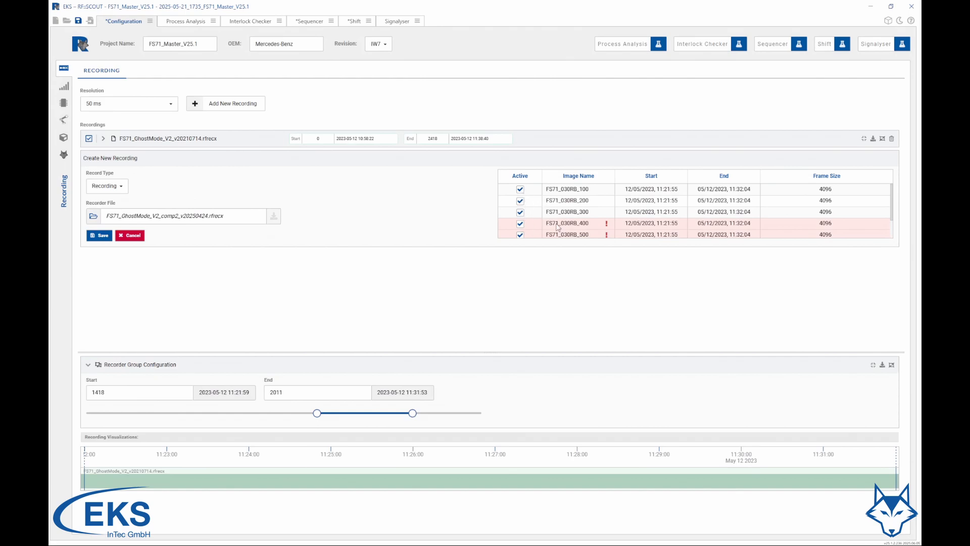
Deactivate the overlapping images FS71_030RB_400, FS71_030RB_500, FS71_030RB_600 and FS71_034RB_100, and save the new recording
{"action": "mouse_move", "coordinate": [606, 225]}
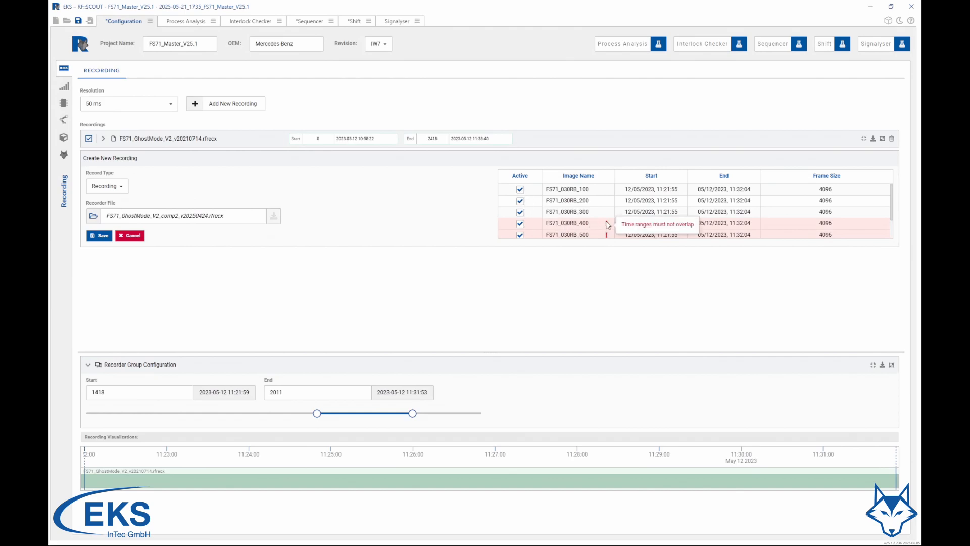
{"action": "left_click", "coordinate": [520, 224]}
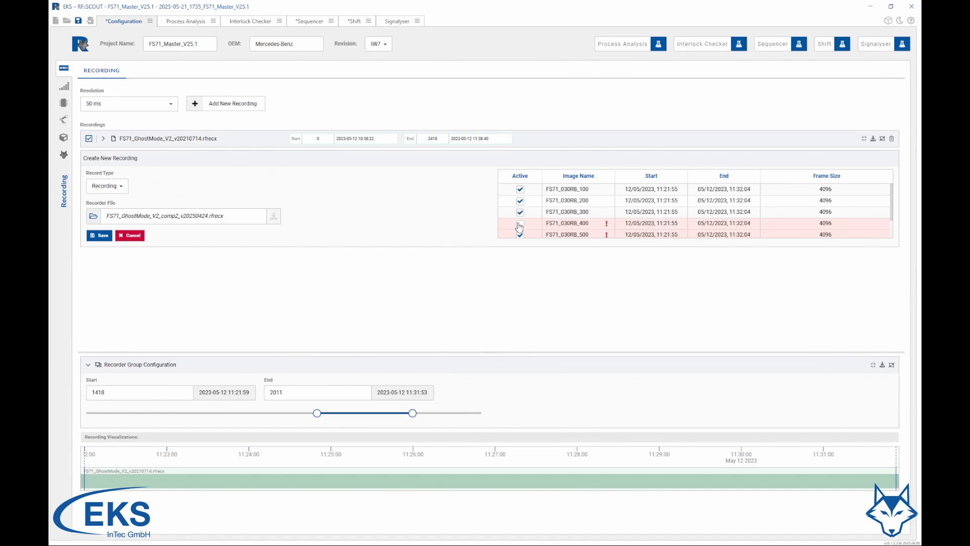
{"action": "left_click", "coordinate": [522, 234]}
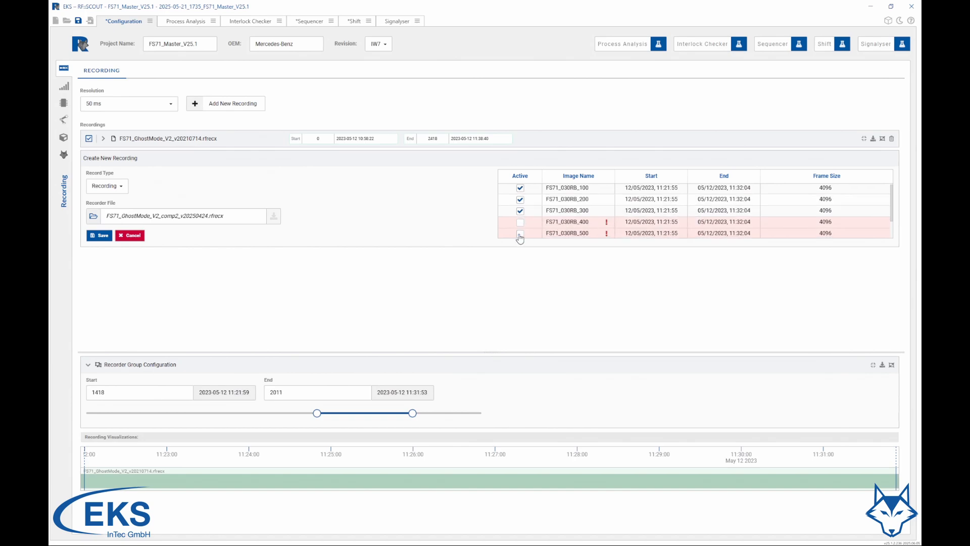
{"action": "scroll", "coordinate": [534, 230], "scroll_direction": "down", "scroll_amount": 2}
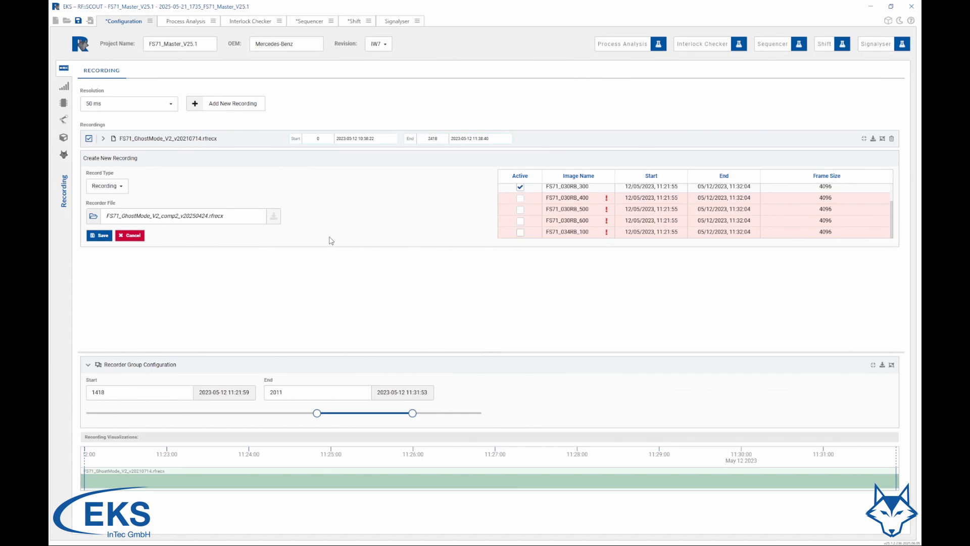
{"action": "left_click", "coordinate": [95, 235]}
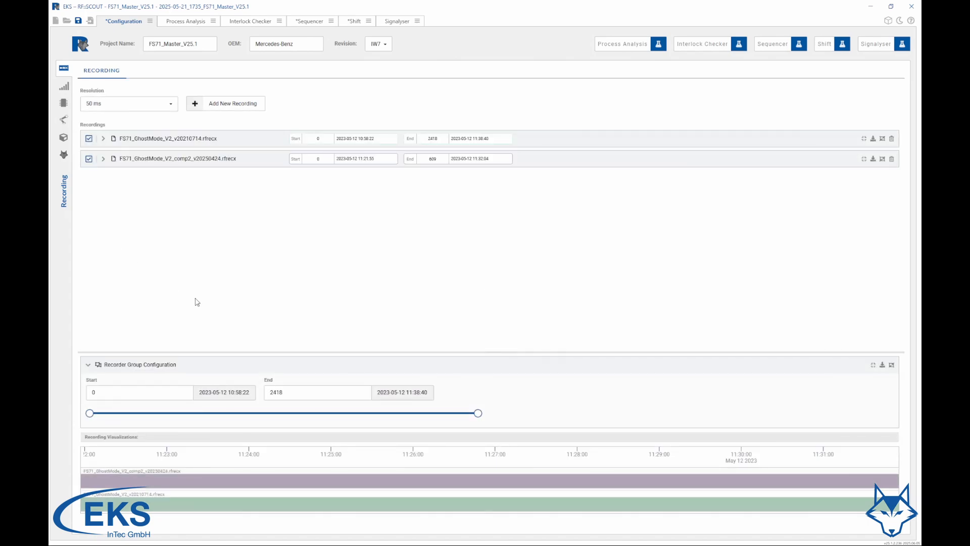
Change the color of the FS71_GhostMode_V2_comp2_v20250424.rfrecx recording to yellow, FFDD00, and collapse its details
{"action": "left_click", "coordinate": [873, 366]}
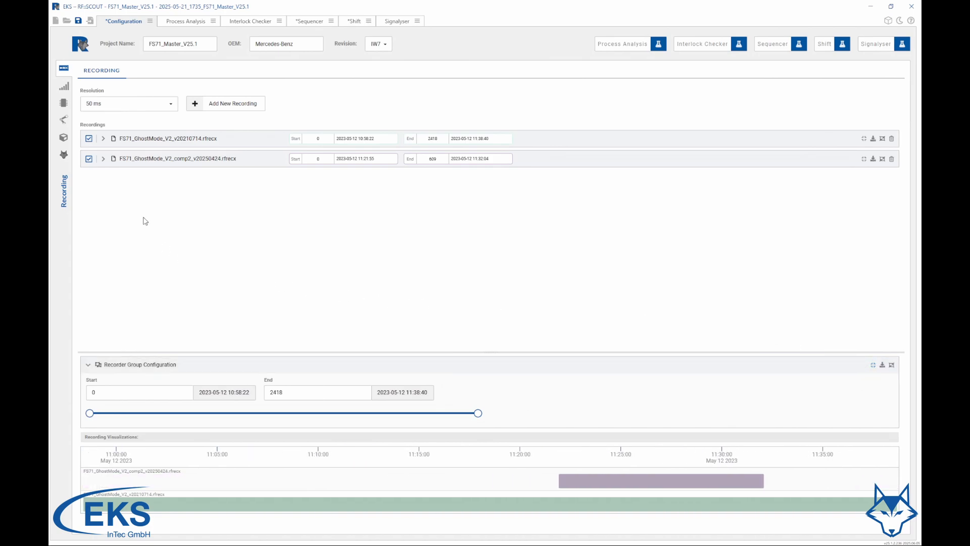
{"action": "left_click", "coordinate": [103, 159]}
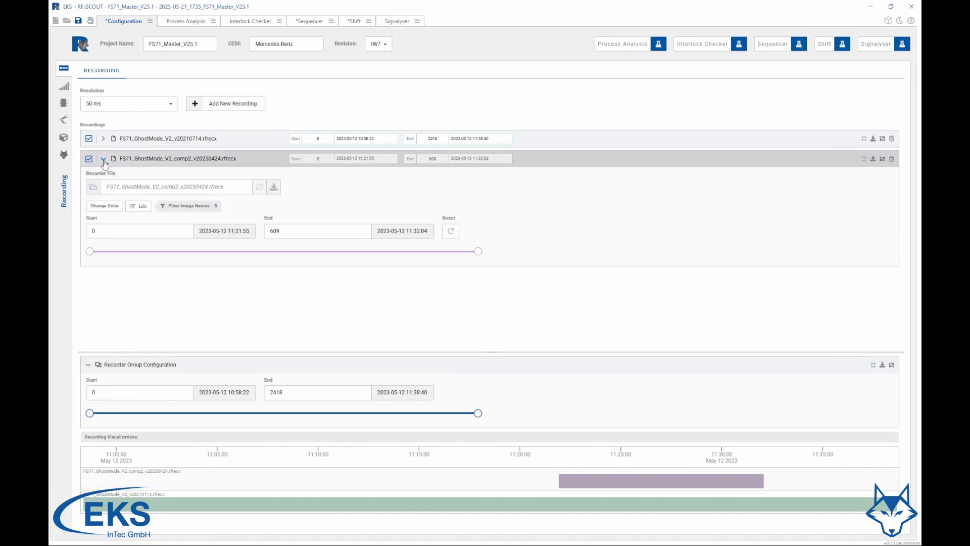
{"action": "left_click", "coordinate": [106, 210]}
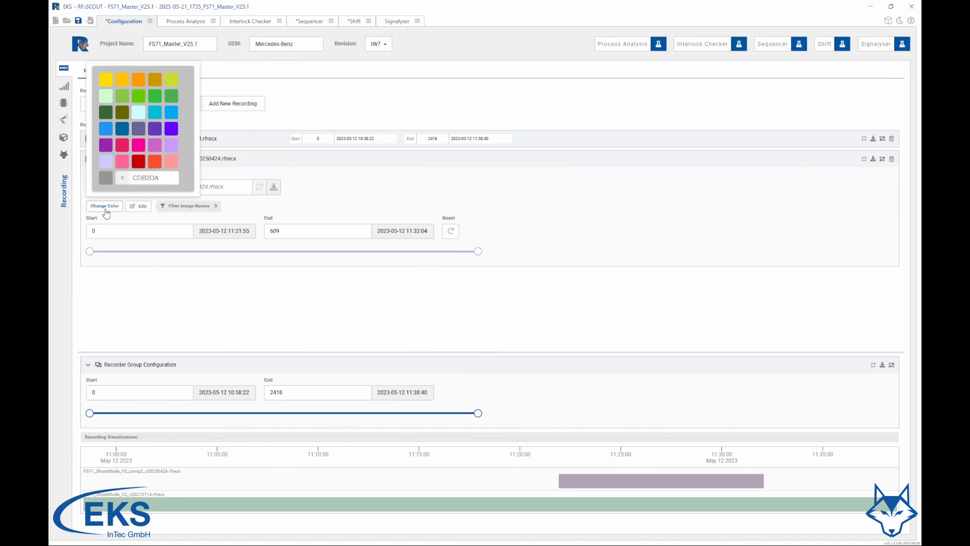
{"action": "left_click", "coordinate": [155, 113]}
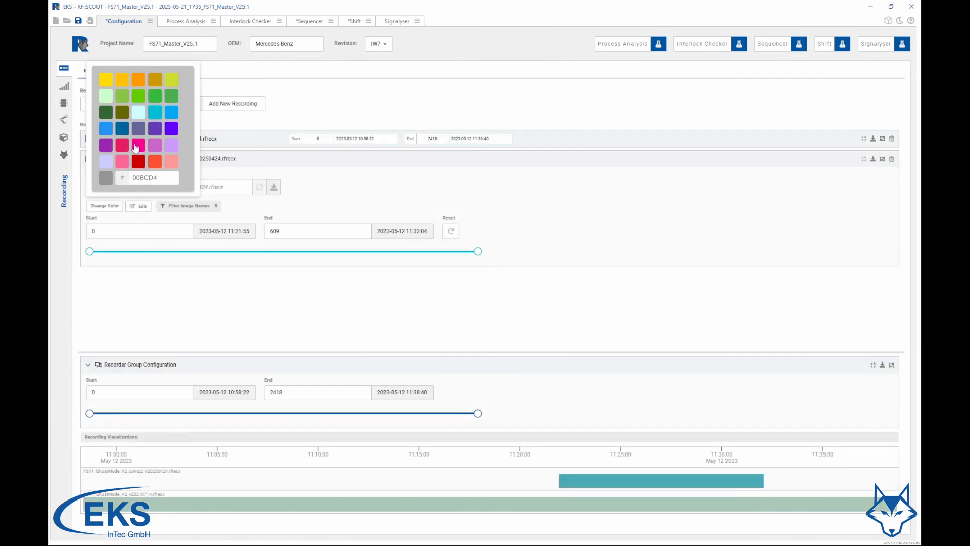
{"action": "left_click", "coordinate": [106, 82]}
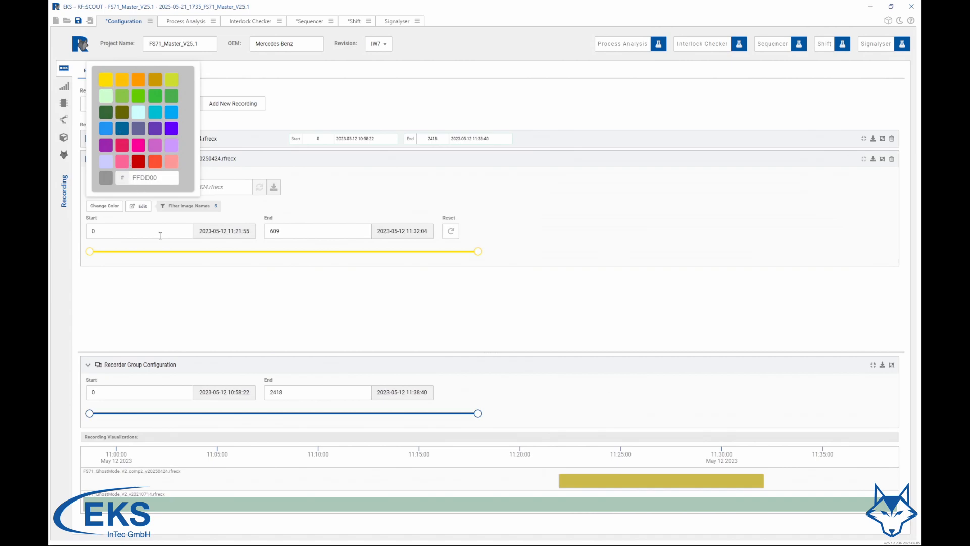
{"action": "left_click", "coordinate": [187, 312]}
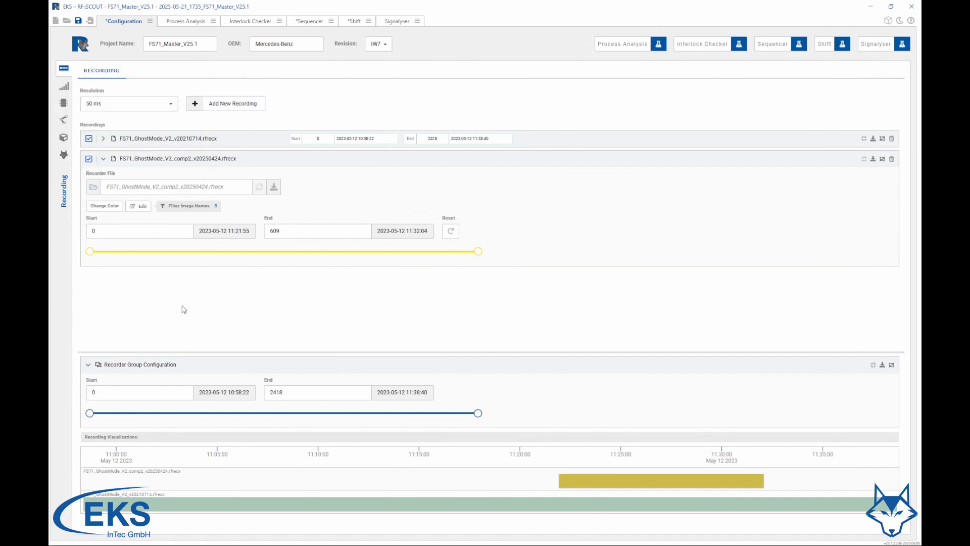
{"action": "left_click", "coordinate": [104, 160]}
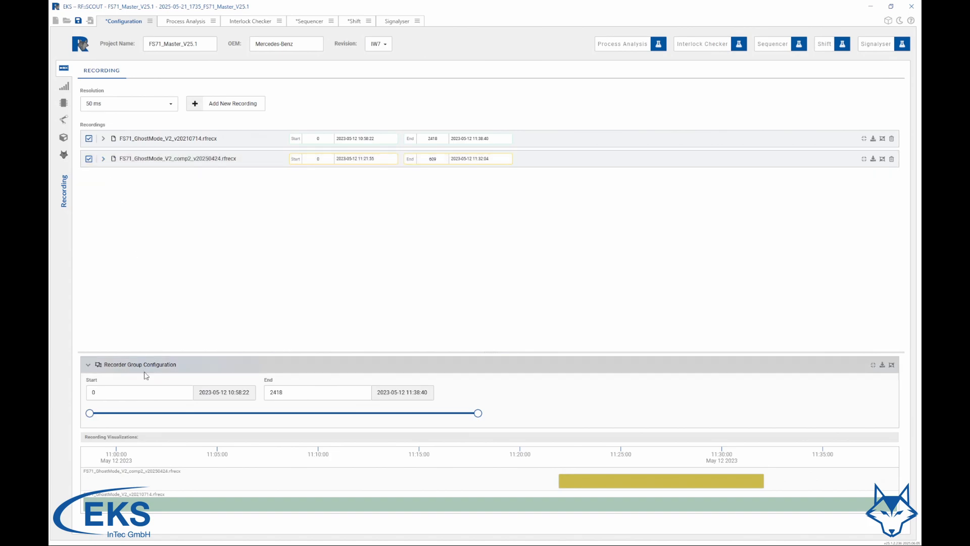
Narrow the recorder group's time range to the period shared by both recordings, from start 1412 to end 2021
{"action": "left_click_drag", "start_coordinate": [91, 414], "coordinate": [169, 414]}
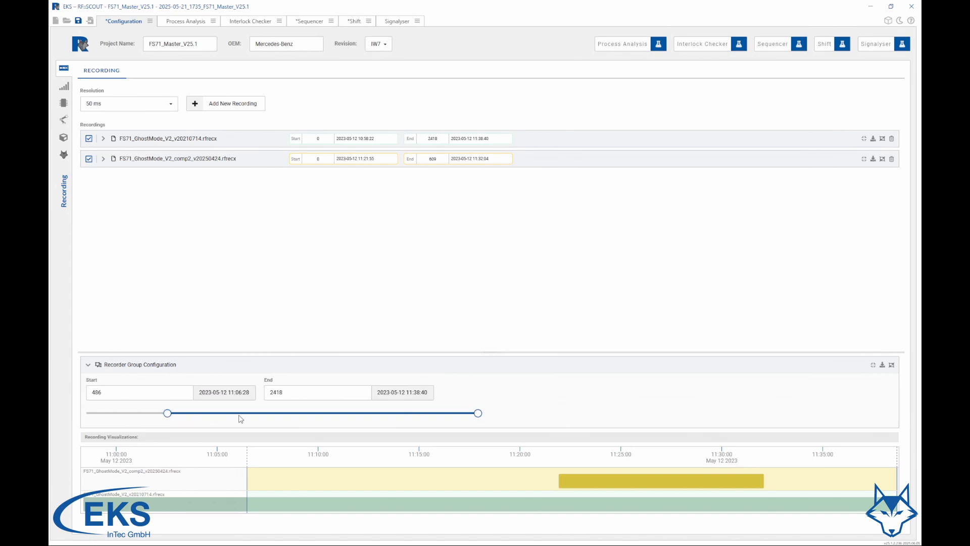
{"action": "mouse_move", "coordinate": [478, 414]}
{"action": "left_mouse_down"}
{"action": "mouse_move", "coordinate": [364, 414]}
{"action": "mouse_move", "coordinate": [415, 415]}
{"action": "left_mouse_up"}
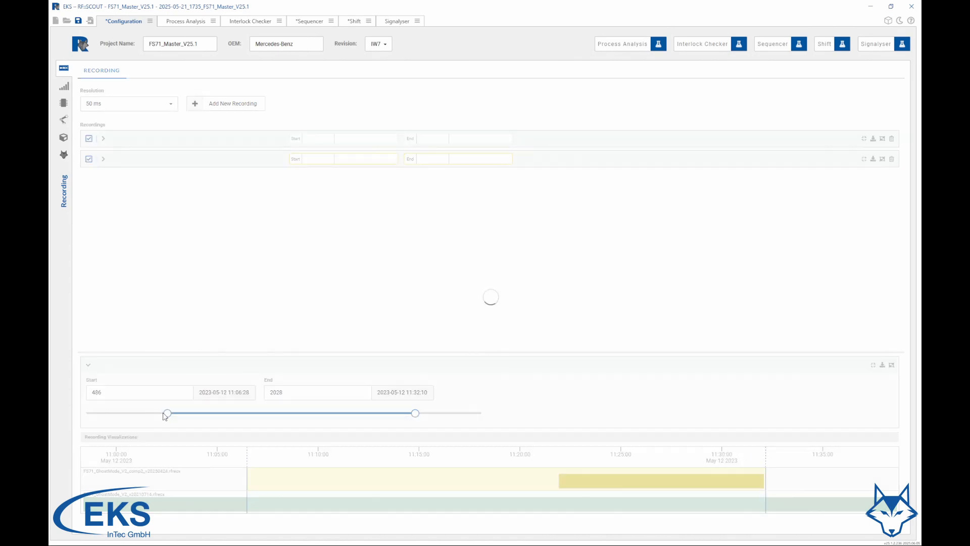
{"action": "left_click_drag", "start_coordinate": [167, 415], "coordinate": [316, 414]}
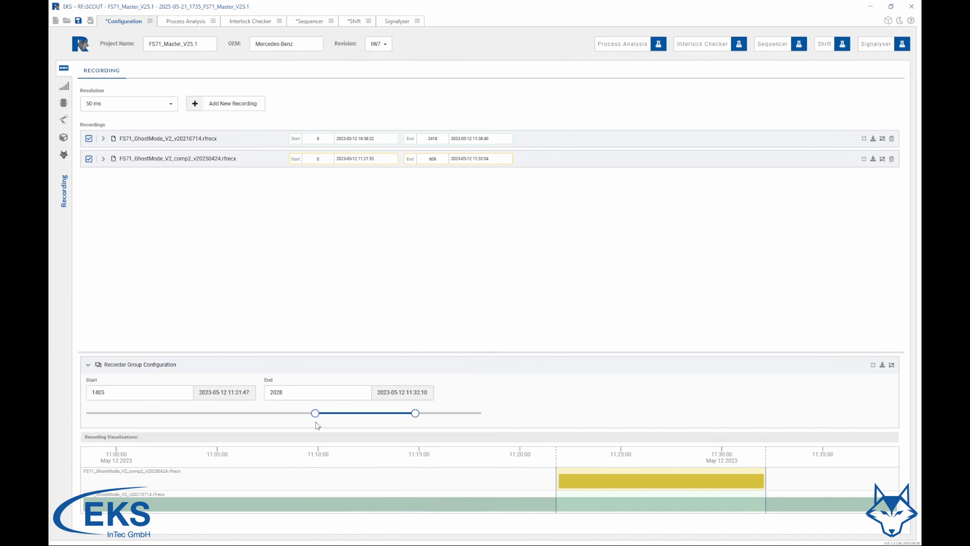
{"action": "left_click", "coordinate": [89, 367]}
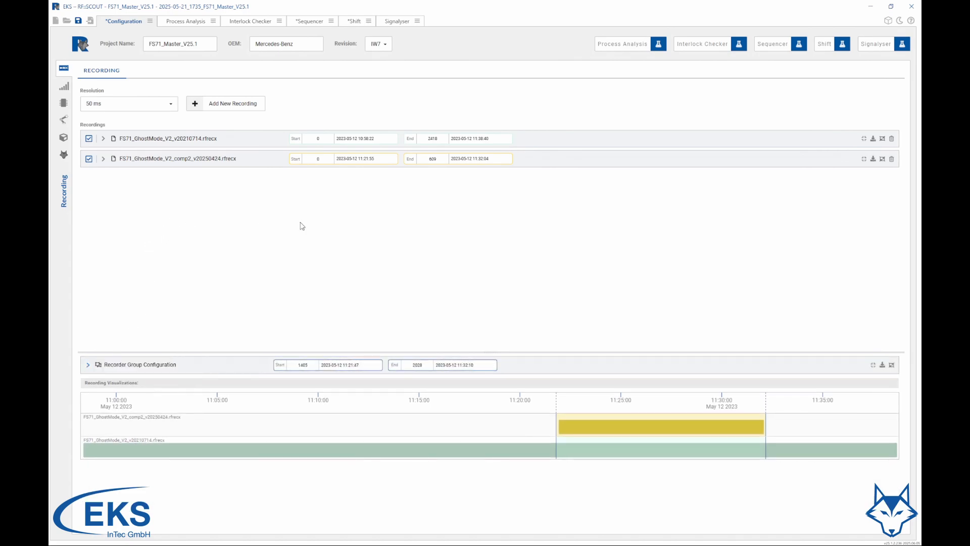
{"action": "left_click", "coordinate": [893, 367]}
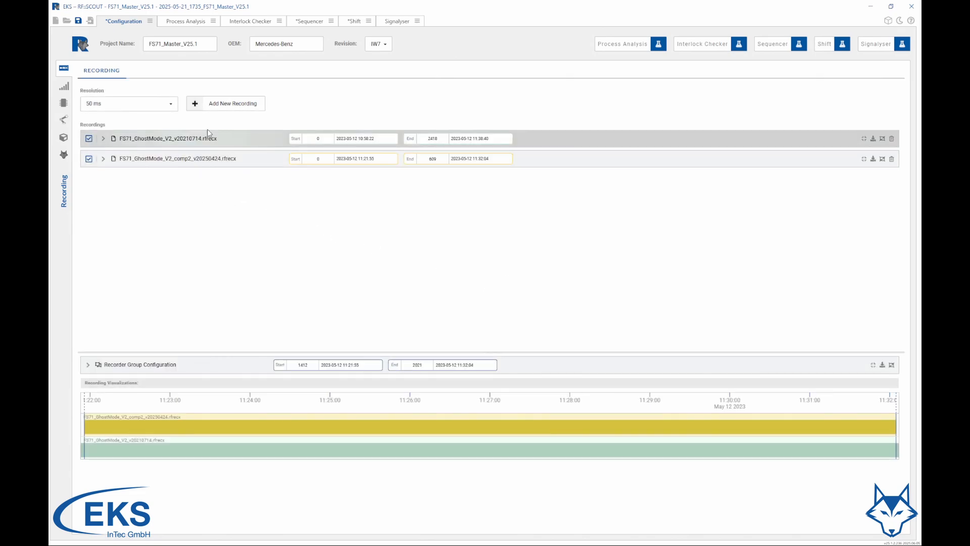
Open the form for another new recording and view the available record types
{"action": "left_click", "coordinate": [226, 106]}
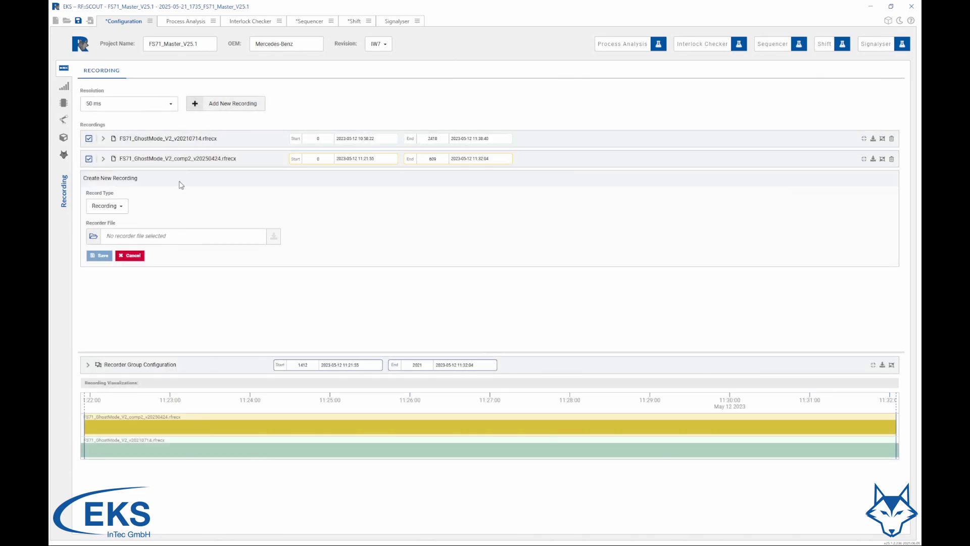
{"action": "left_click", "coordinate": [121, 207]}
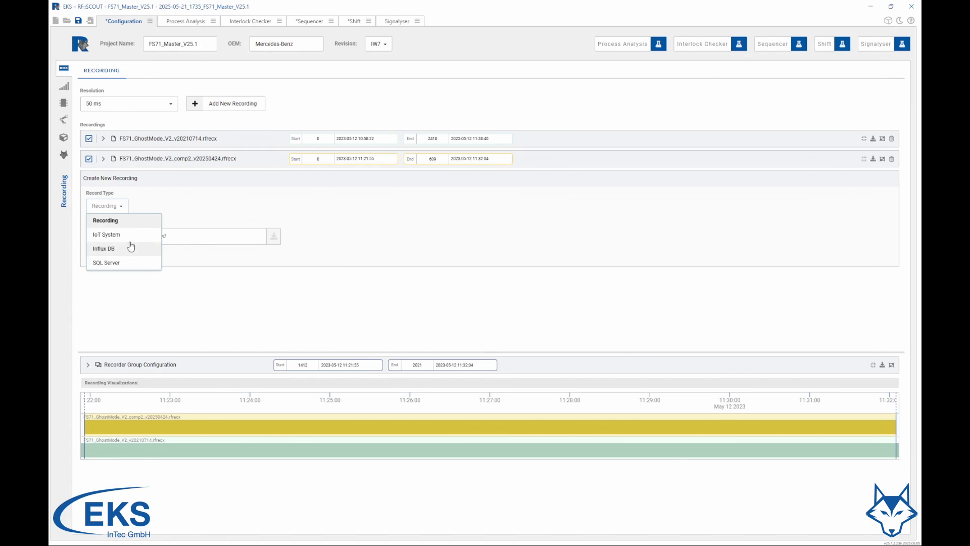
{"action": "left_click", "coordinate": [146, 201]}
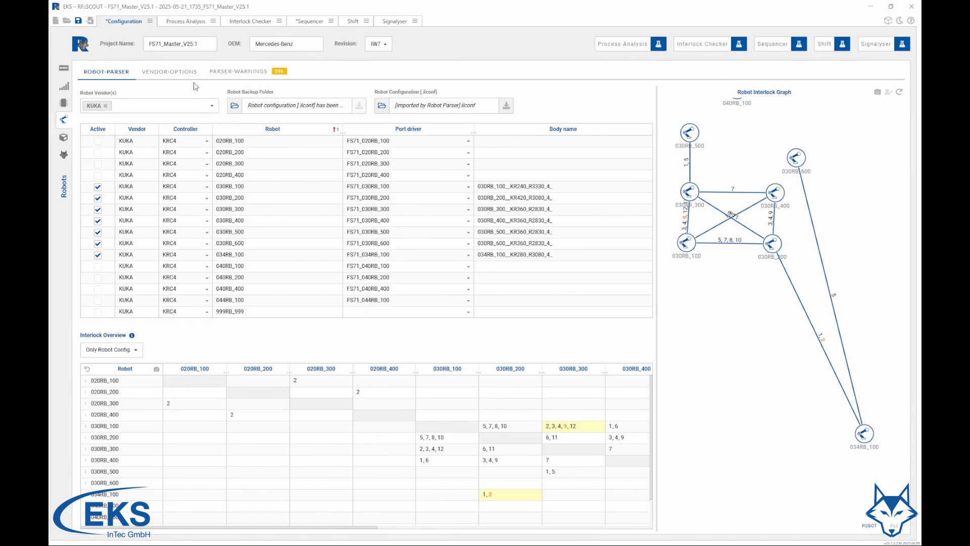
Search the recording with the preset regular expression in the KUKA vendor options and check the results for addresses 9.0, 20.0 and 2120.0
{"action": "left_click", "coordinate": [177, 74]}
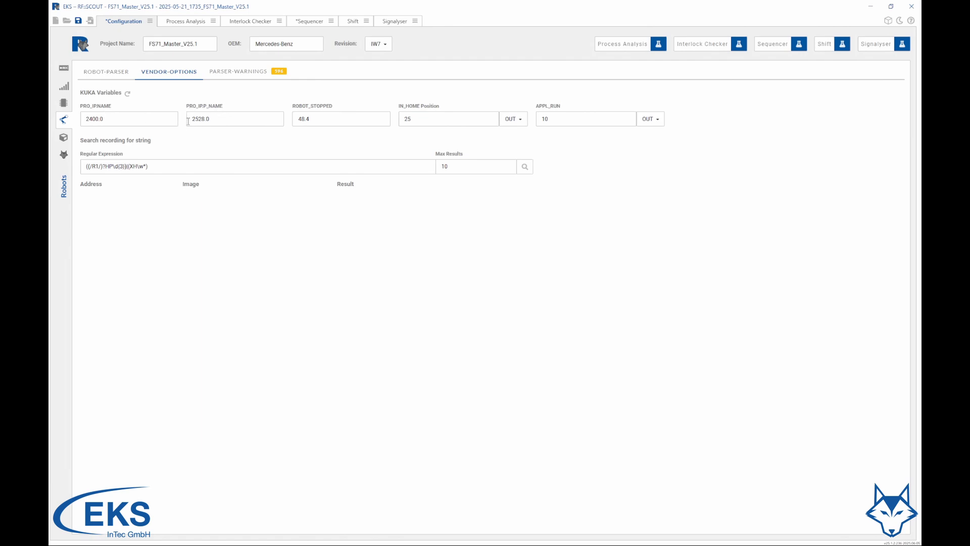
{"action": "left_click", "coordinate": [525, 167]}
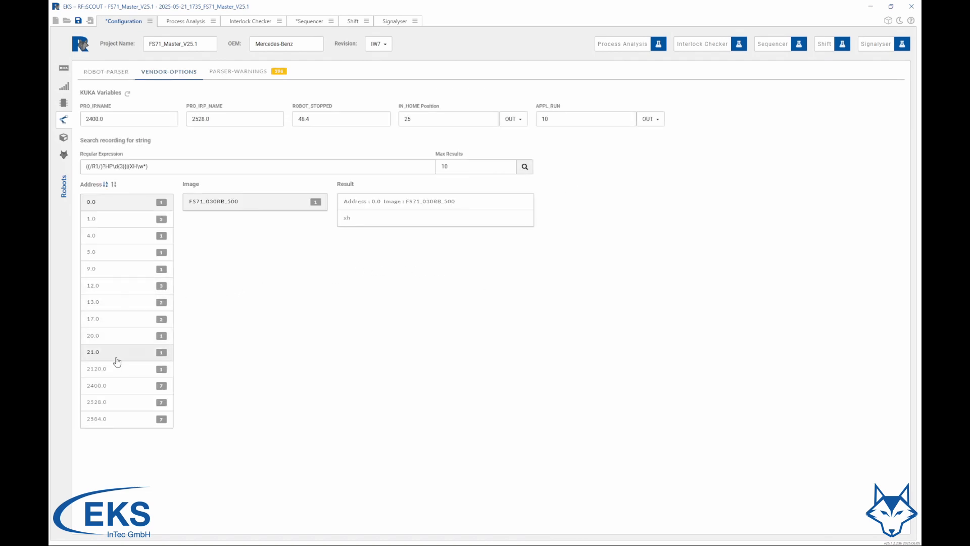
{"action": "left_click", "coordinate": [118, 279]}
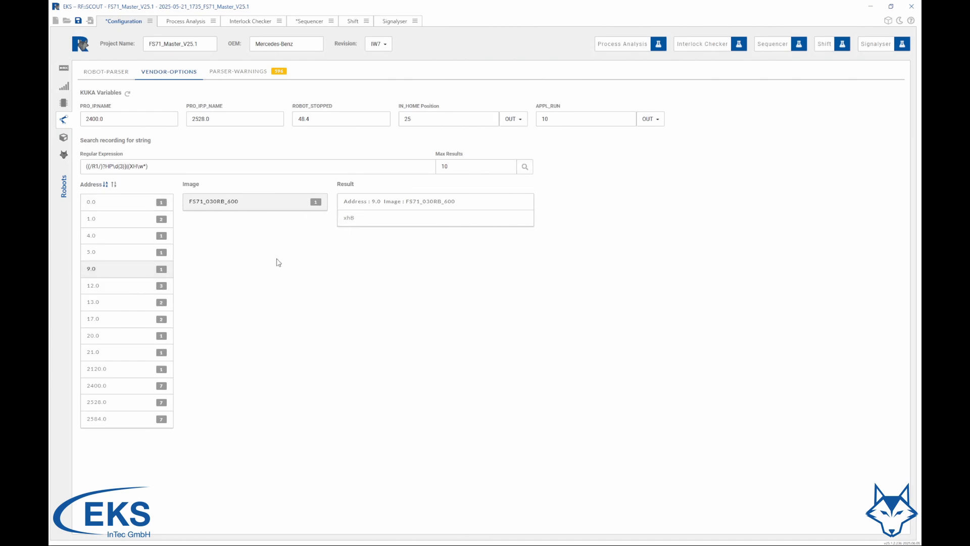
{"action": "left_click", "coordinate": [116, 346]}
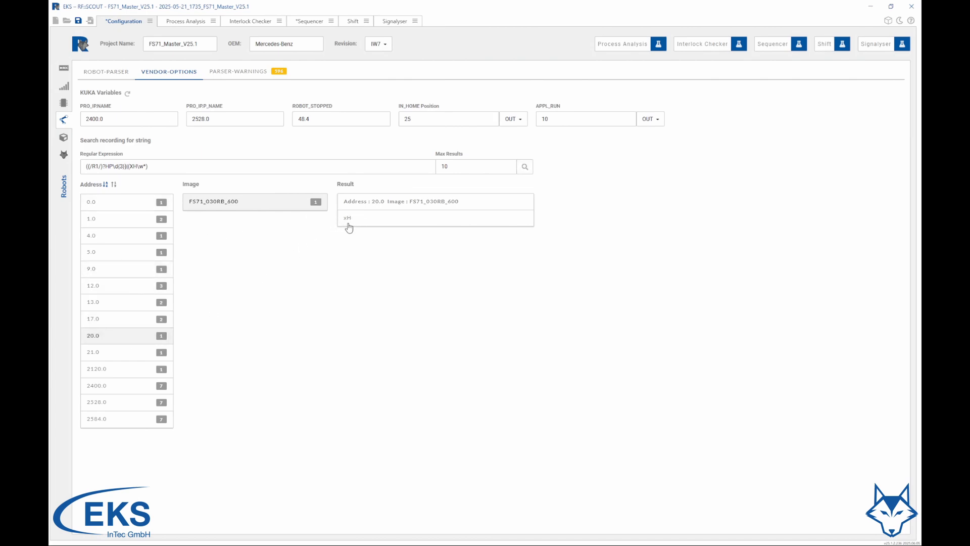
{"action": "left_click", "coordinate": [113, 373]}
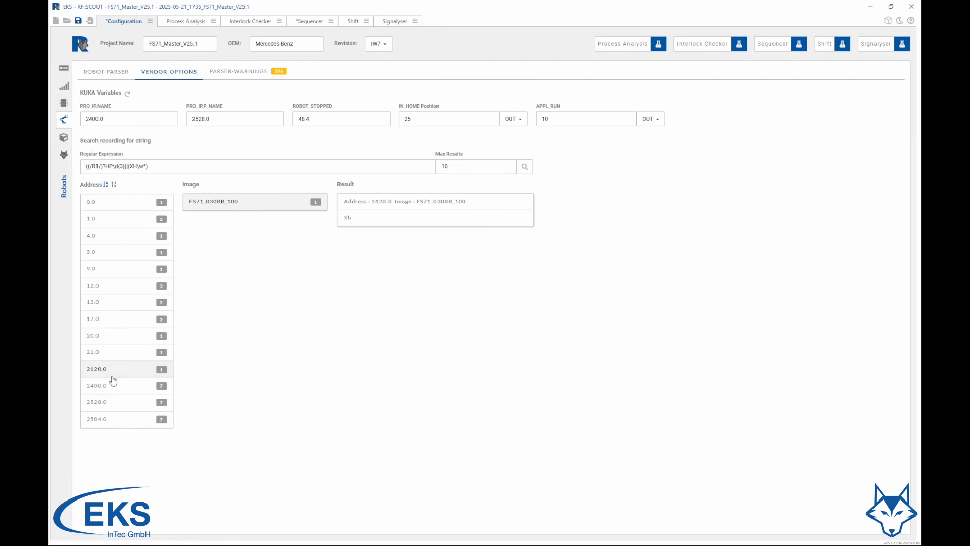
Examine the strings at addresses 2400.0 and 2528.0 for the robot images and match both addresses to the first two KUKA variables
{"action": "left_click", "coordinate": [112, 386]}
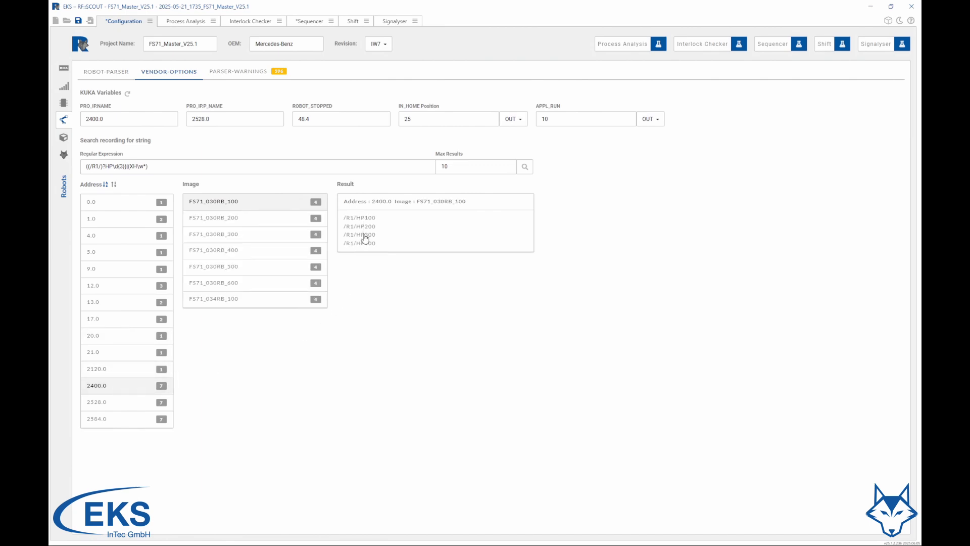
{"action": "left_click", "coordinate": [235, 226]}
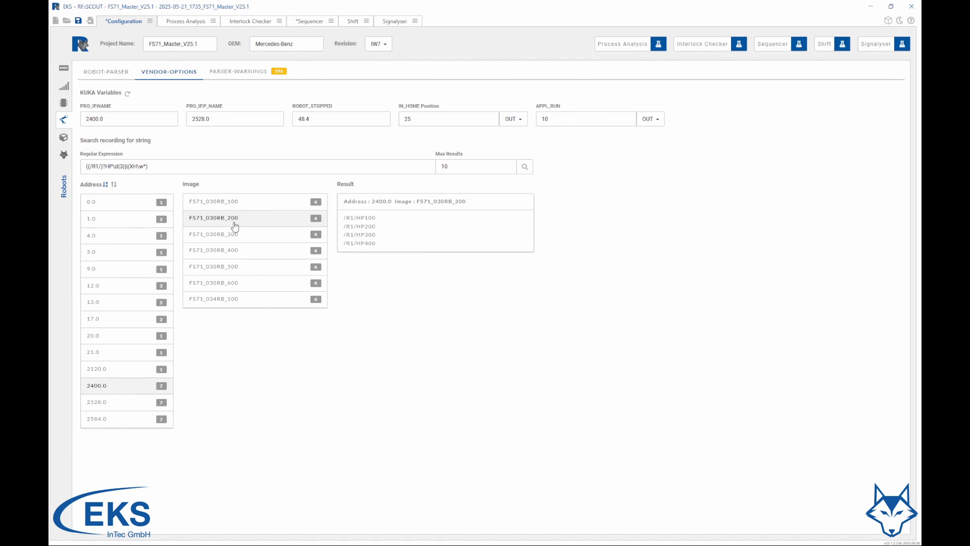
{"action": "left_click", "coordinate": [238, 205]}
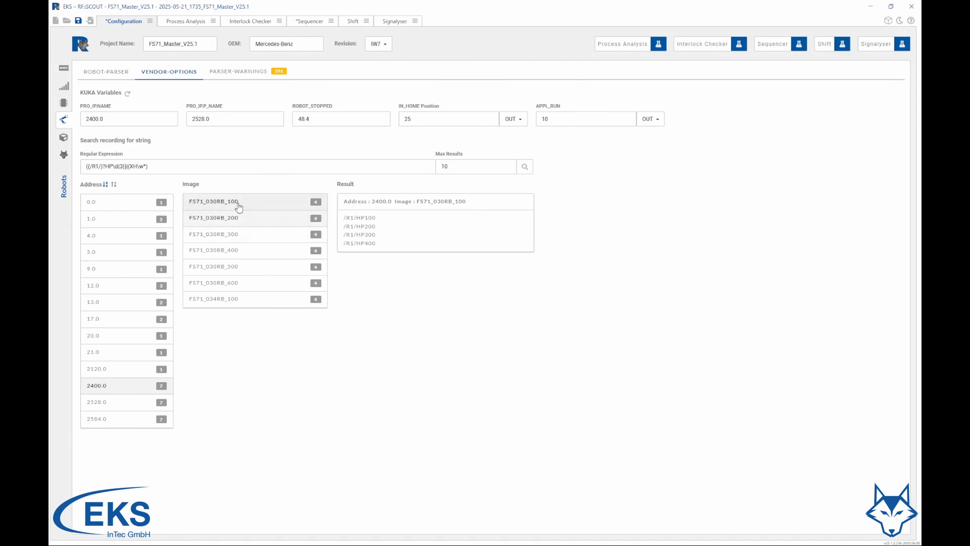
{"action": "left_click_drag", "start_coordinate": [108, 386], "coordinate": [131, 131]}
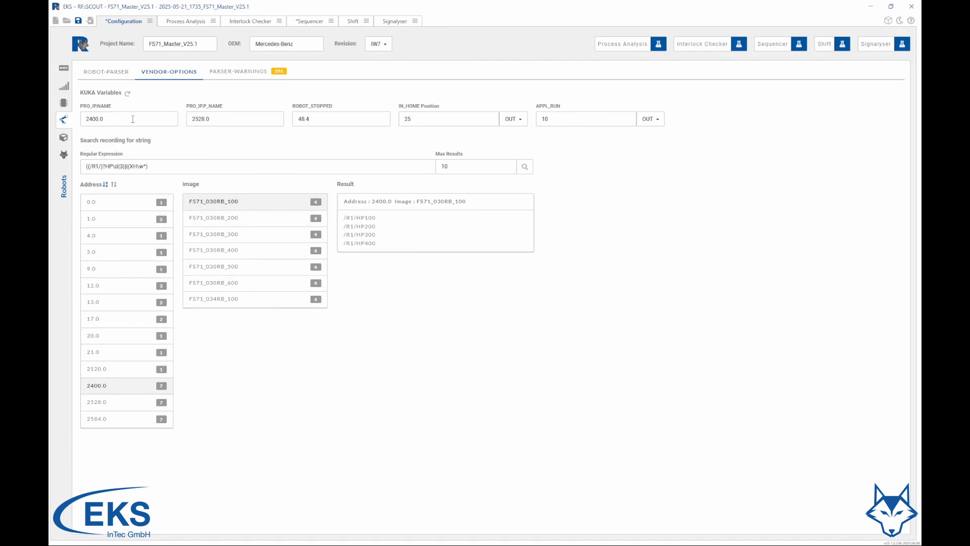
{"action": "left_click", "coordinate": [119, 410]}
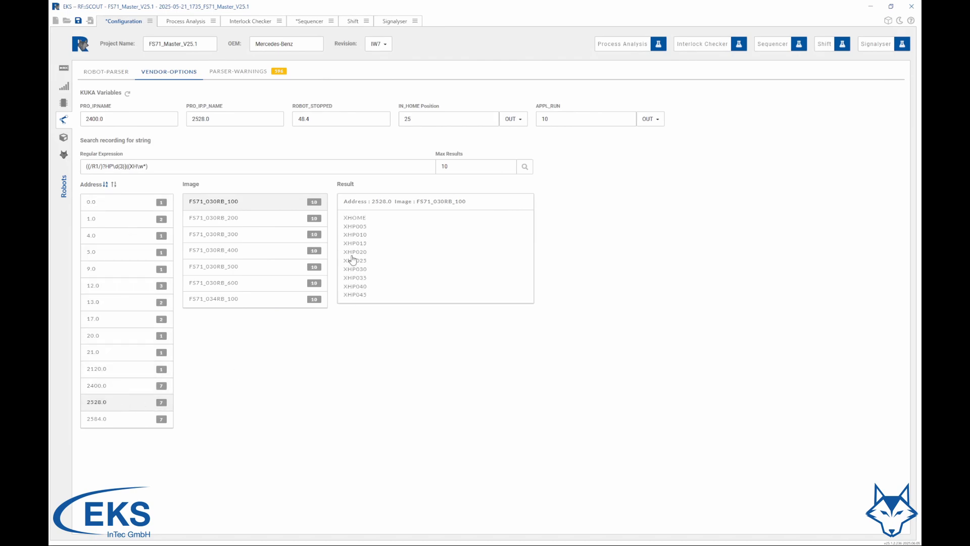
{"action": "left_click_drag", "start_coordinate": [123, 405], "coordinate": [236, 120]}
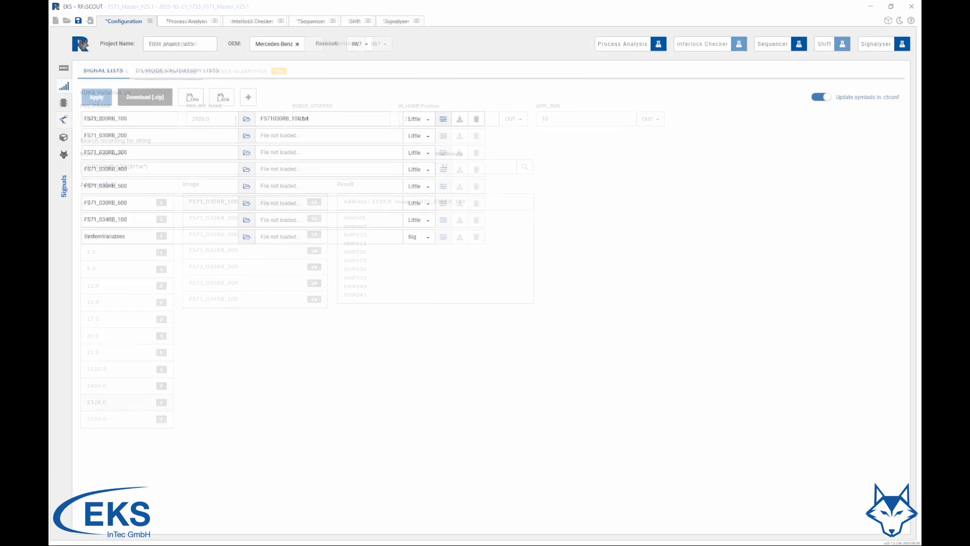
Generate robot event symbols for the FS71_030RB_100 image, choosing its vendor and filling in the Appl Run value
{"action": "left_click", "coordinate": [222, 97]}
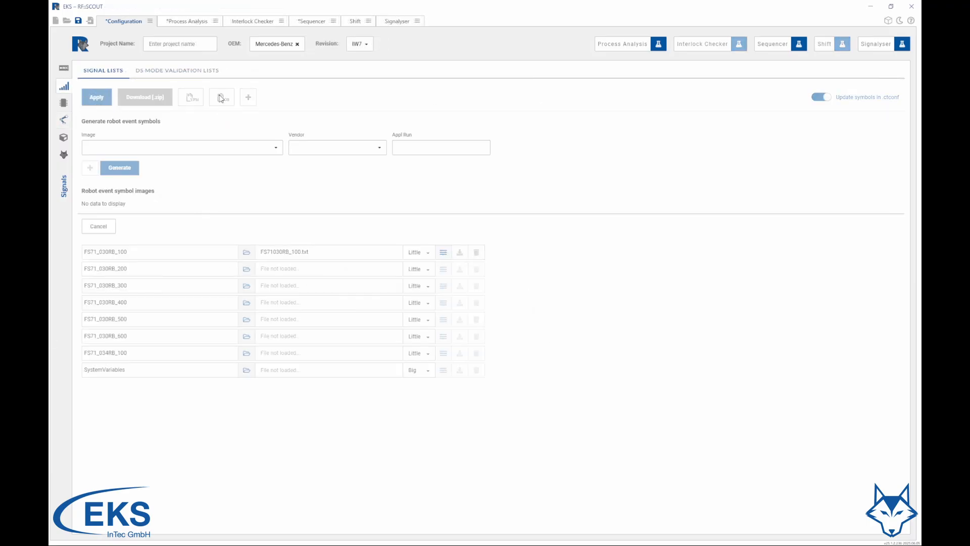
{"action": "left_click", "coordinate": [207, 150]}
{"action": "left_click", "coordinate": [135, 161]}
{"action": "left_click", "coordinate": [313, 148]}
{"action": "left_click", "coordinate": [314, 174]}
{"action": "left_click", "coordinate": [420, 148]}
{"action": "type", "text": "1"}
{"action": "left_click", "coordinate": [119, 167]}
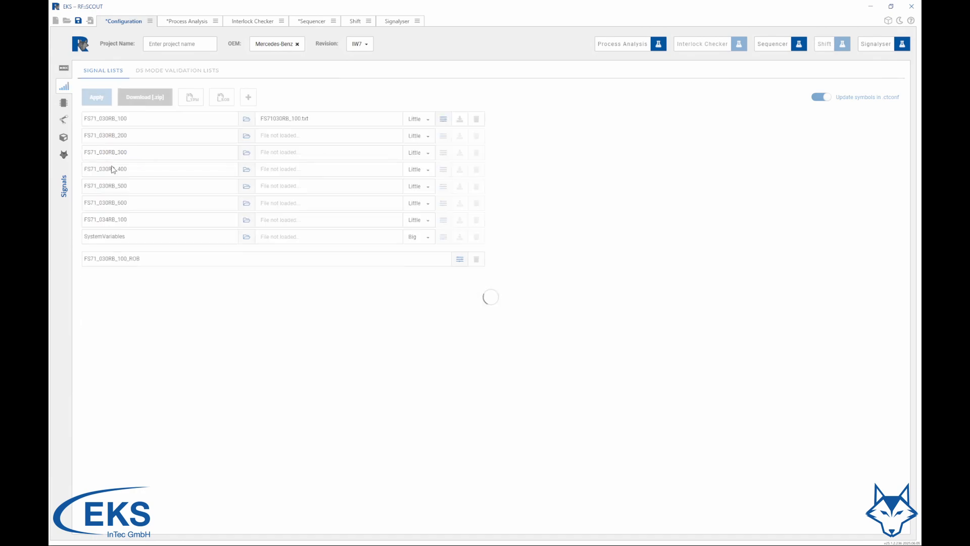
Inspect the symbols in the FS71_030RB_100_ROB signal list and close the list
{"action": "left_click", "coordinate": [459, 259]}
{"action": "left_click", "coordinate": [531, 327]}
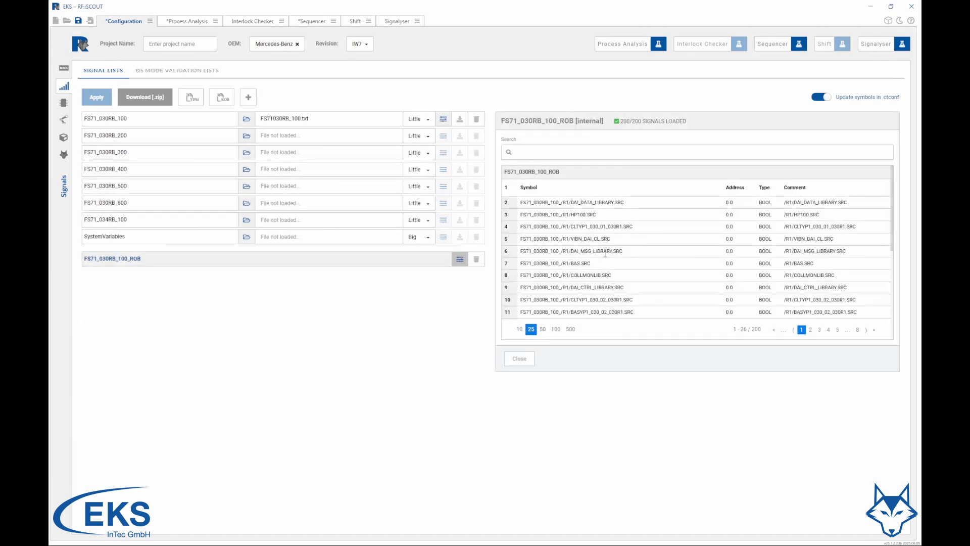
{"action": "left_click", "coordinate": [520, 359]}
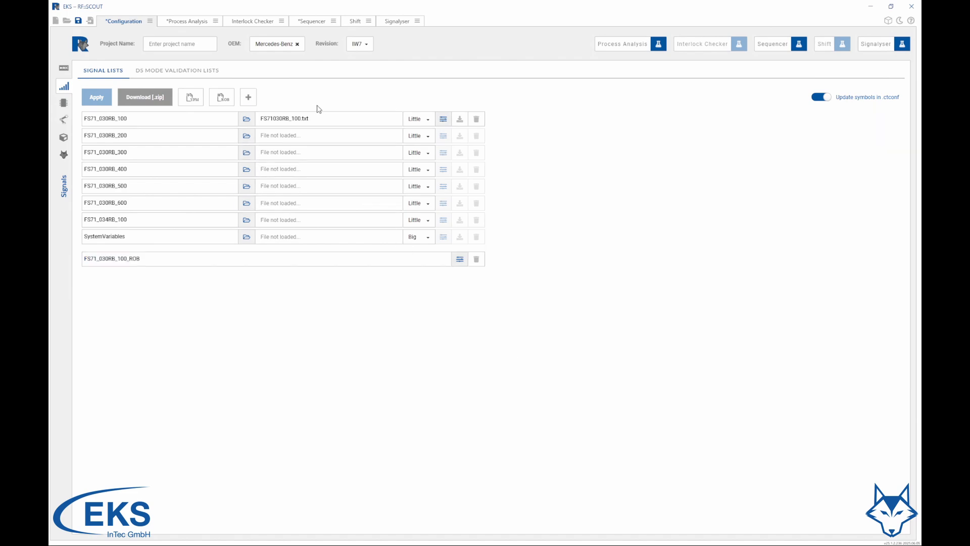
Add a root structure node named St030 in the process analysis
{"action": "left_click", "coordinate": [662, 48]}
{"action": "left_click", "coordinate": [123, 69]}
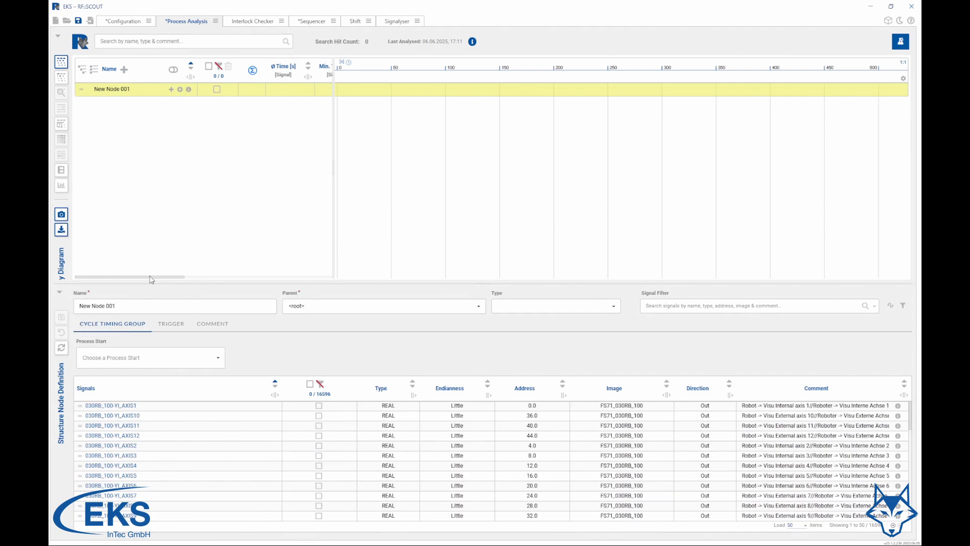
{"action": "type", "text": "St"}
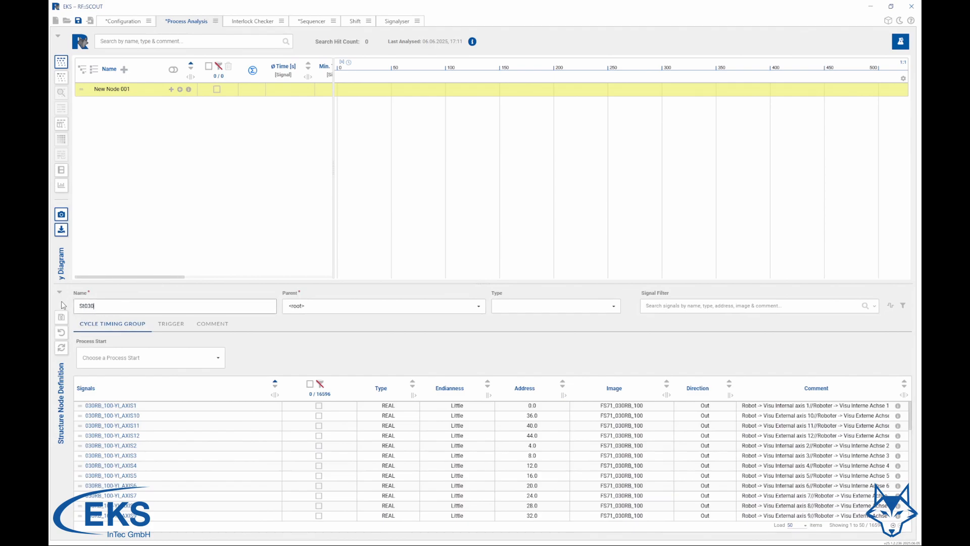
{"action": "type", "text": "030"}
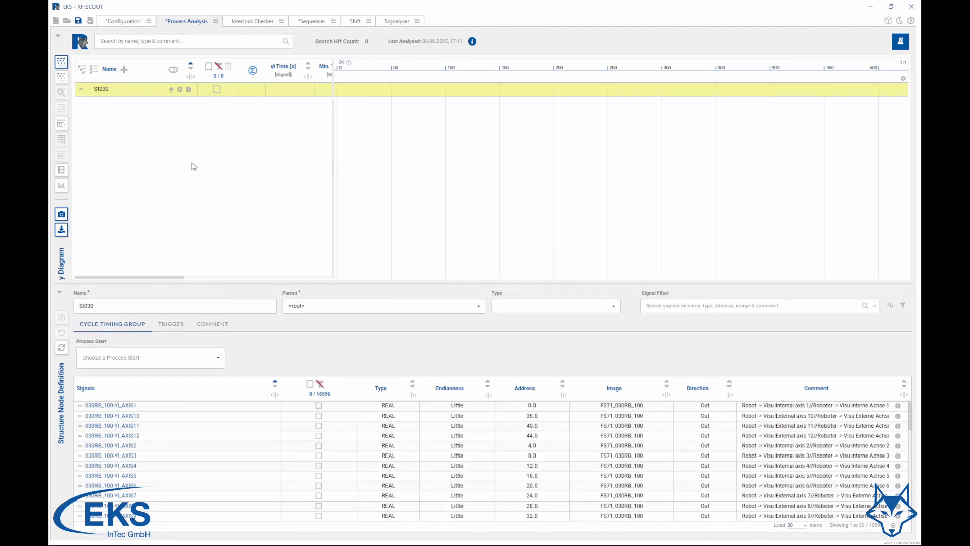
Add a child node named 030RB_100 Auto under St030 and set its type to Robot
{"action": "left_click", "coordinate": [171, 89]}
{"action": "type", "text": "00 Aut"}
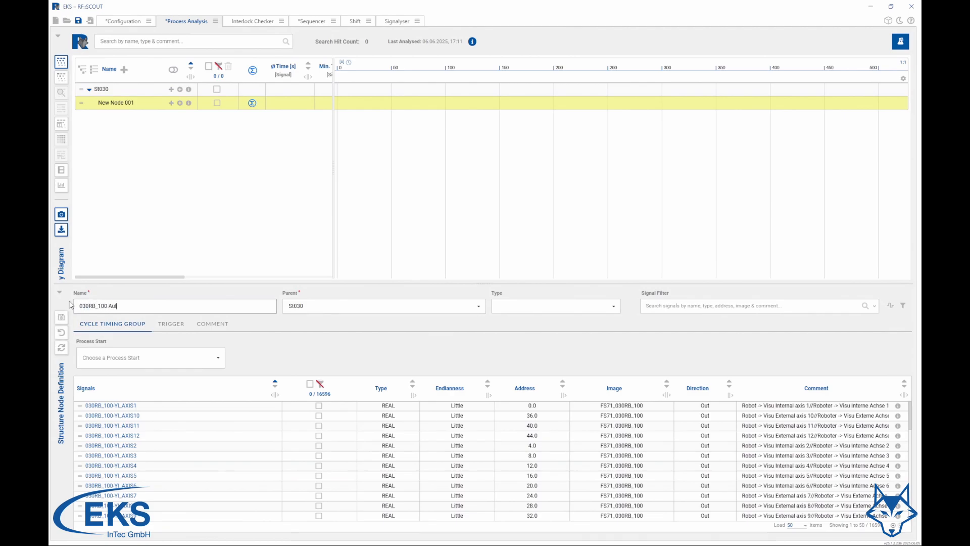
{"action": "left_click", "coordinate": [532, 306]}
{"action": "left_click", "coordinate": [513, 334]}
Configure the generator of the 030RB_100 Auto node and generate its robot structure
{"action": "left_click", "coordinate": [266, 324]}
{"action": "left_click", "coordinate": [209, 346]}
{"action": "left_click", "coordinate": [191, 360]}
{"action": "left_click", "coordinate": [230, 345]}
{"action": "left_click", "coordinate": [334, 346]}
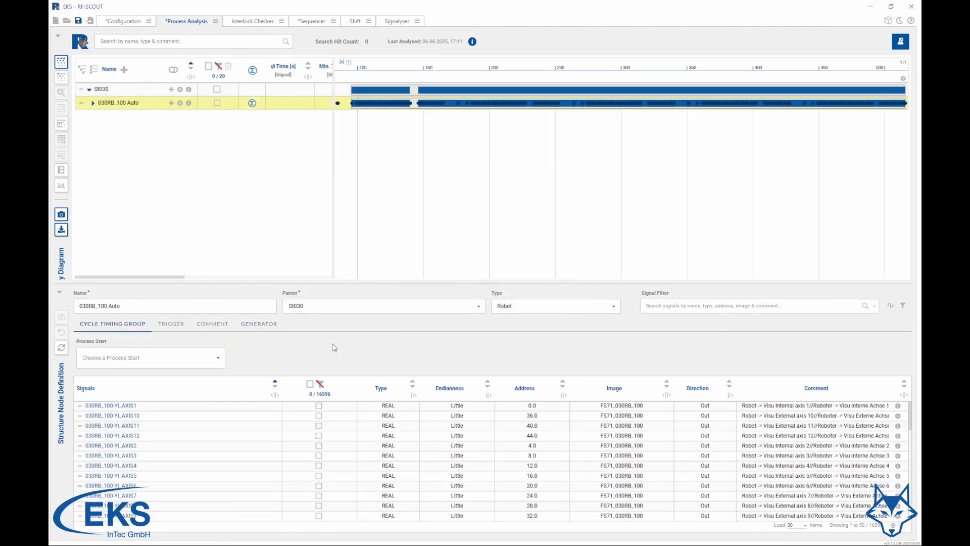
Examine the generated program sequences under 030RB_100 Auto and collapse the node again
{"action": "left_click", "coordinate": [93, 103]}
{"action": "left_click", "coordinate": [97, 144]}
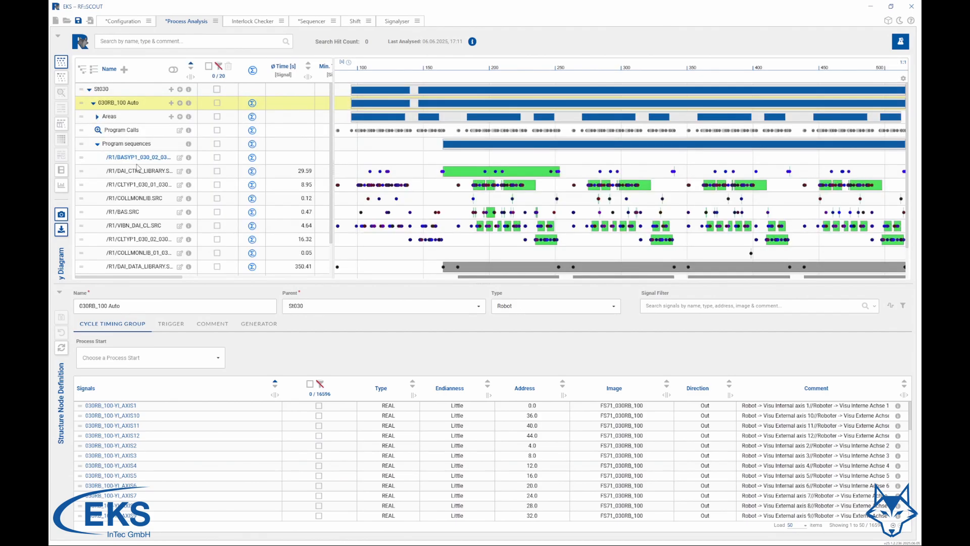
{"action": "scroll", "coordinate": [179, 189], "scroll_direction": "down", "scroll_amount": 1}
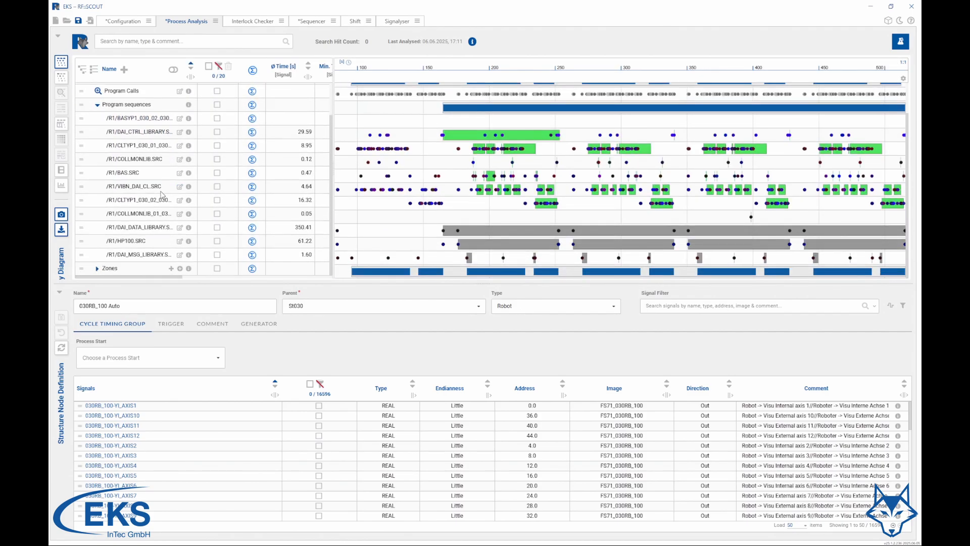
{"action": "scroll", "coordinate": [163, 195], "scroll_direction": "up", "scroll_amount": 1}
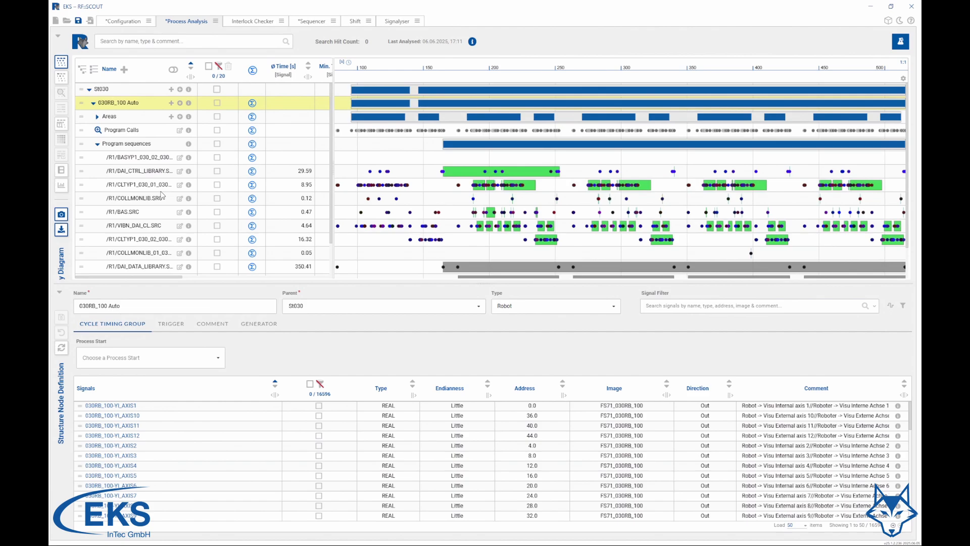
{"action": "left_click", "coordinate": [97, 145]}
{"action": "left_click", "coordinate": [92, 103]}
Add an actor named 030RB_100 - HP100 under St030
{"action": "left_click", "coordinate": [180, 90]}
{"action": "left_click_drag", "start_coordinate": [117, 306], "coordinate": [69, 307]}
{"action": "type", "text": "030RB_100"}
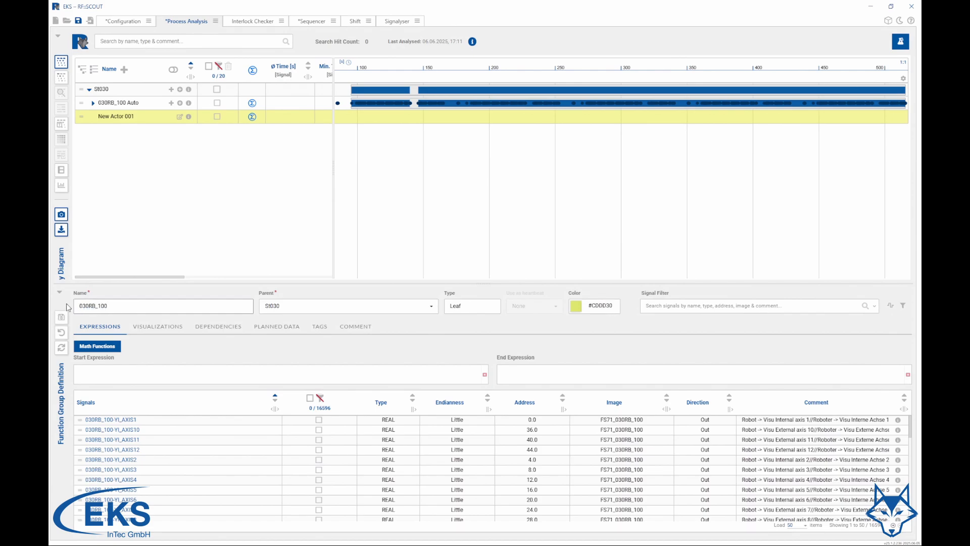
{"action": "type", "text": " - HP100"}
Filter the signals for HP100, use FS71_030RB_100_/R1/HP100.SRC as start and end expression, and save the actor
{"action": "left_click", "coordinate": [675, 306]}
{"action": "type", "text": "HP100"}
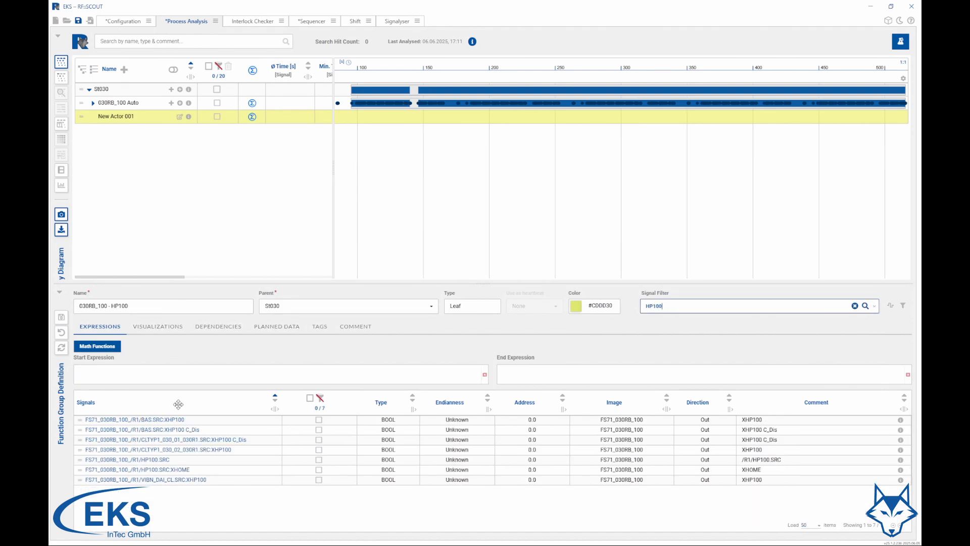
{"action": "left_click_drag", "start_coordinate": [156, 464], "coordinate": [443, 379]}
{"action": "left_click", "coordinate": [576, 374]}
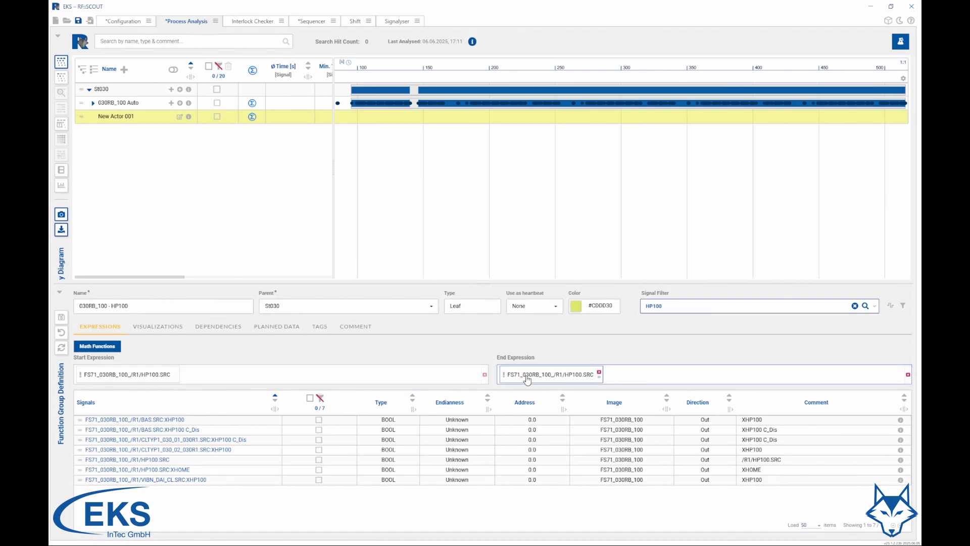
{"action": "left_click", "coordinate": [61, 317]}
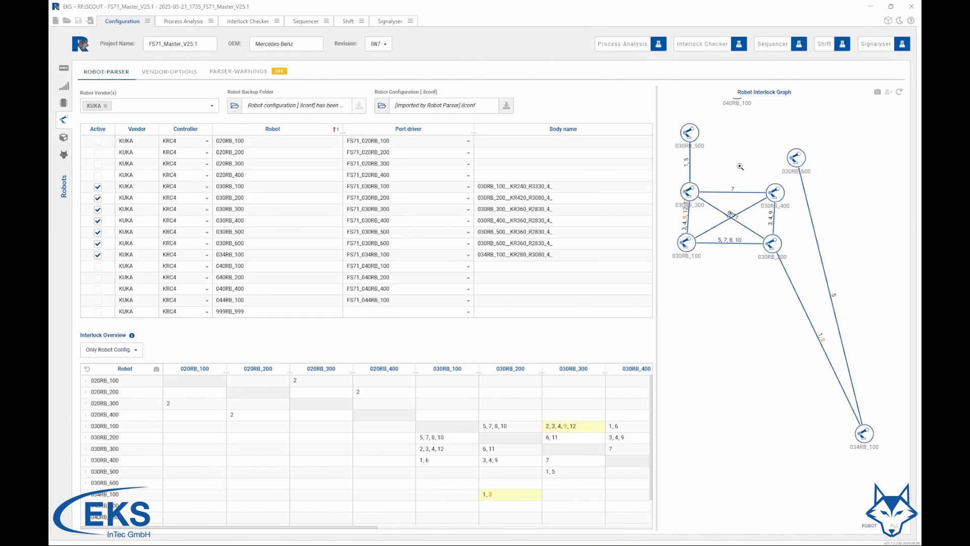
Examine the Zone 9 interlock parser warning down to the 030RB_100 source code of CLTyp1_030_02_030R1.src at line 118
{"action": "left_click", "coordinate": [222, 74]}
{"action": "left_click", "coordinate": [82, 111]}
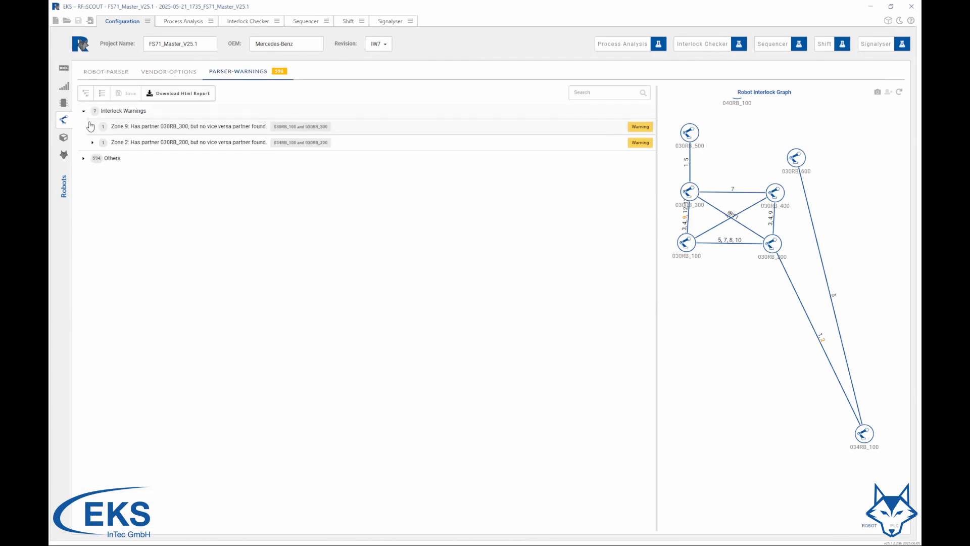
{"action": "left_click", "coordinate": [93, 127]}
{"action": "left_click", "coordinate": [101, 171]}
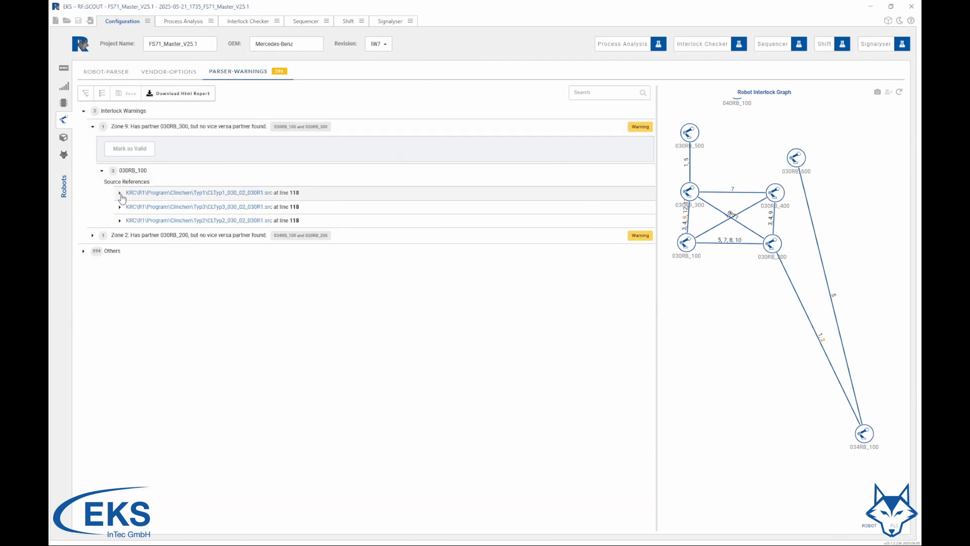
{"action": "left_click", "coordinate": [119, 192]}
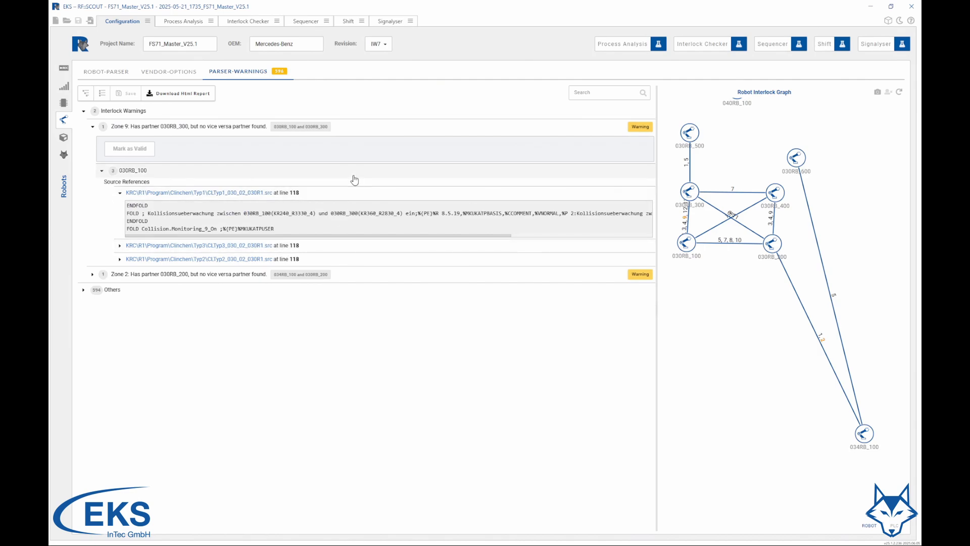
Download the parser warnings as an HTML report into the FS71_Training_Data folder
{"action": "left_click", "coordinate": [177, 96]}
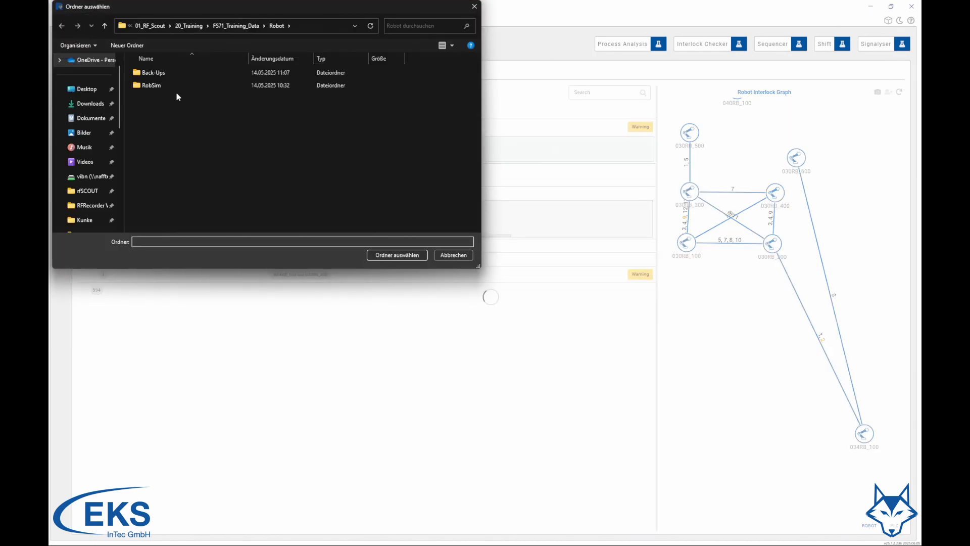
{"action": "left_click", "coordinate": [237, 26]}
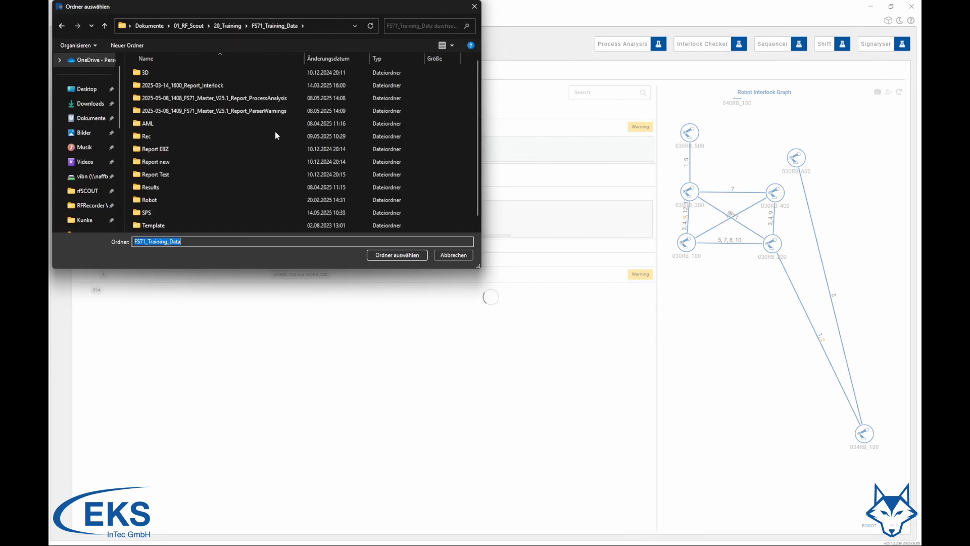
{"action": "left_click", "coordinate": [402, 255]}
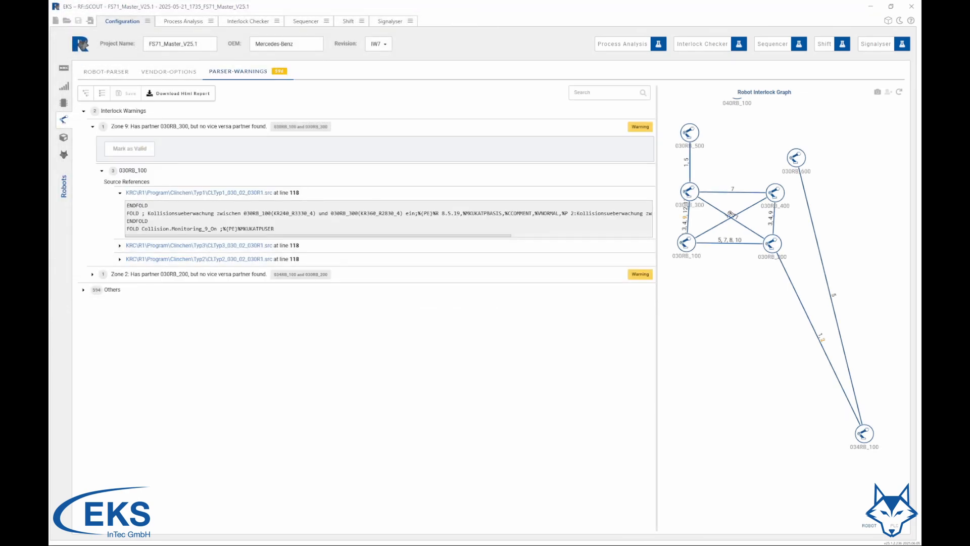
Open the exported parser warnings report in the browser and inspect its Zone 9 interlock warning
{"action": "left_click_drag", "start_coordinate": [235, 108], "coordinate": [463, 99]}
{"action": "double_click", "coordinate": [306, 191]}
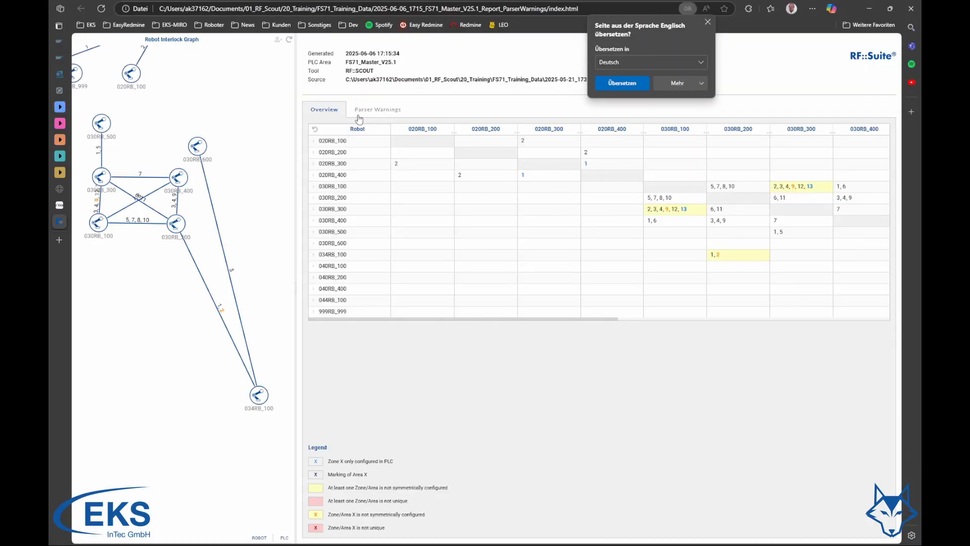
{"action": "left_click", "coordinate": [379, 110]}
{"action": "left_click", "coordinate": [314, 149]}
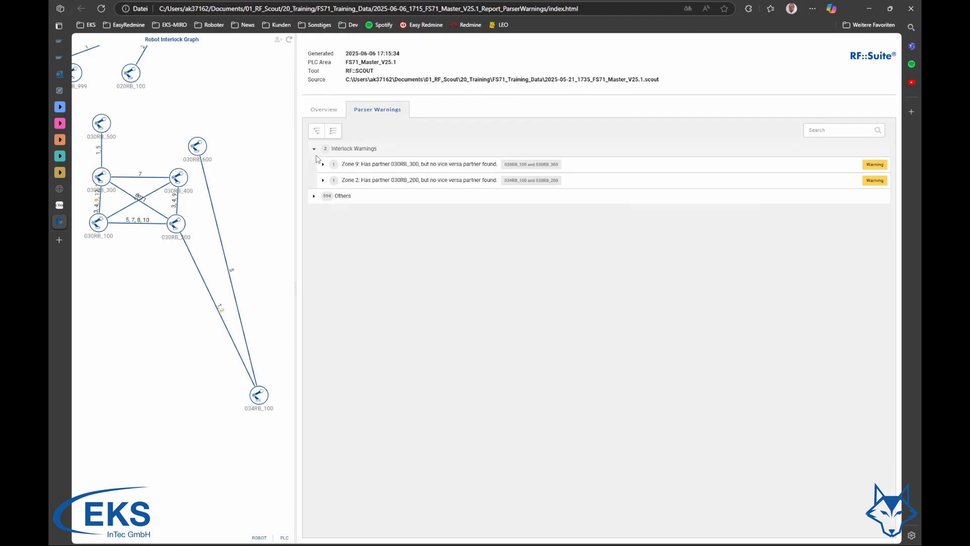
{"action": "left_click", "coordinate": [322, 164]}
{"action": "left_click", "coordinate": [332, 180]}
{"action": "left_click", "coordinate": [349, 202]}
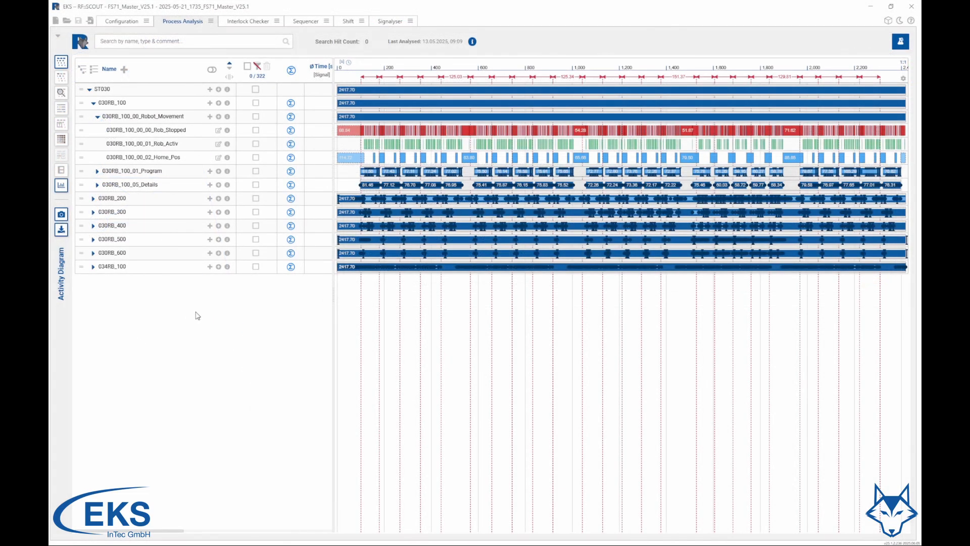
Add an actor named 030RB_100_axis1 under 030RB_100_00_Robot_Movement with the axis1 signal 030RB_100-YI_AXIS1 as start expression
{"action": "left_click", "coordinate": [219, 117]}
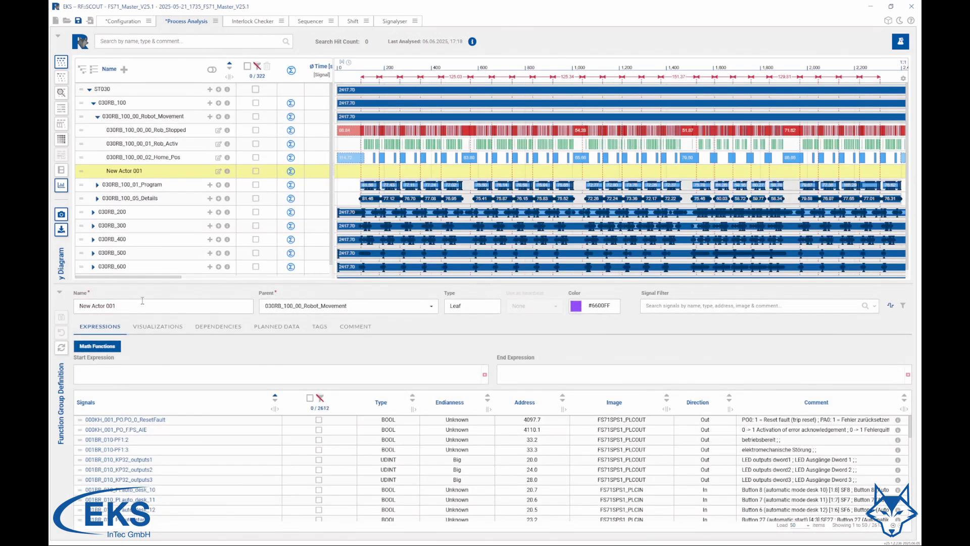
{"action": "type", "text": "030RB_100_axis1"}
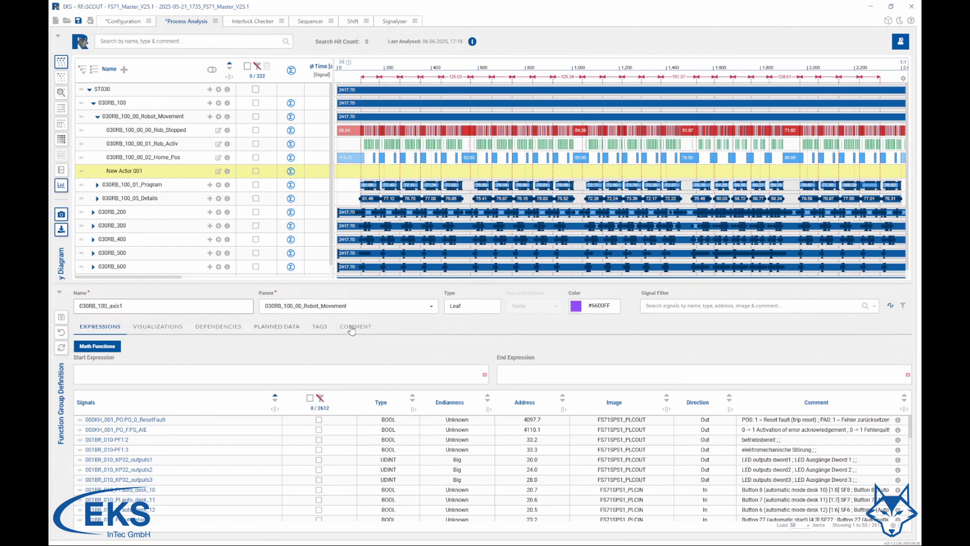
{"action": "left_click", "coordinate": [814, 307]}
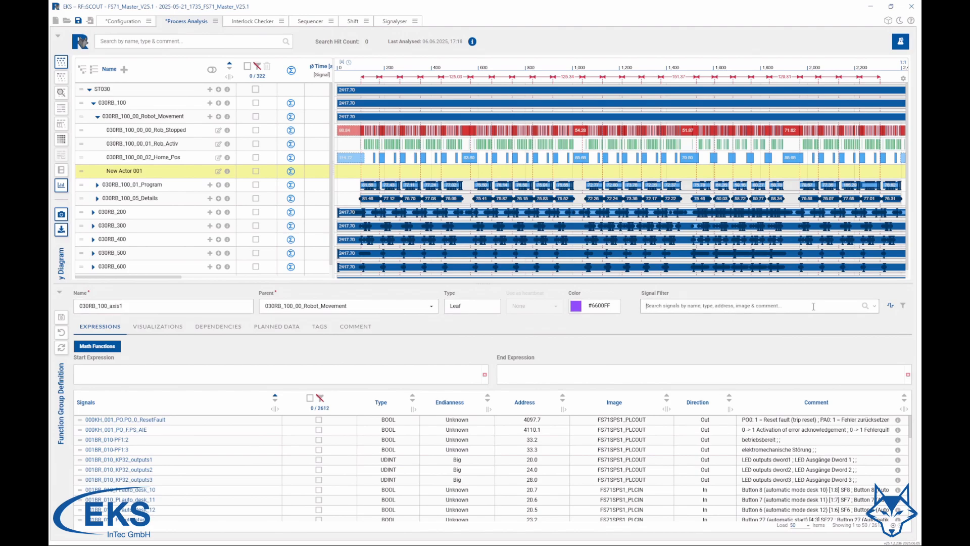
{"action": "type", "text": "axis"}
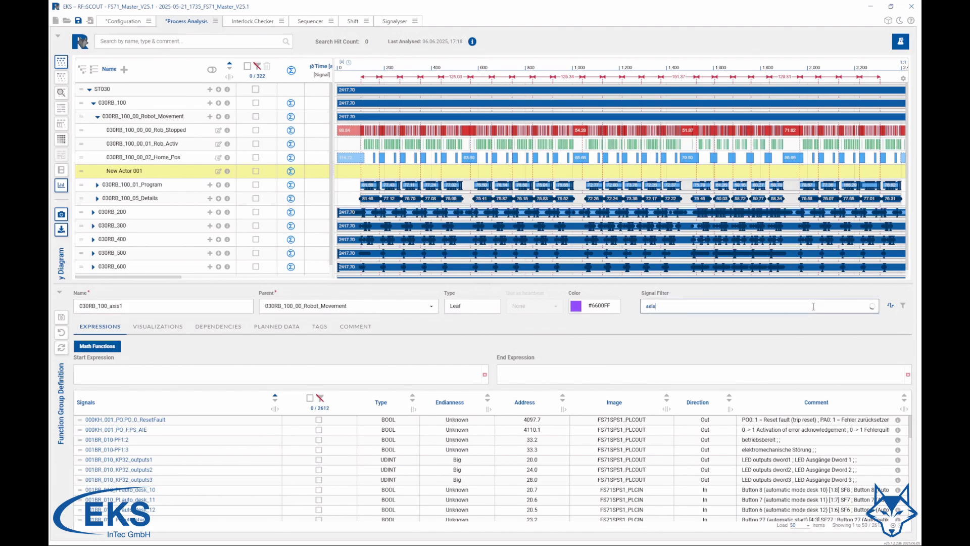
{"action": "type", "text": "1"}
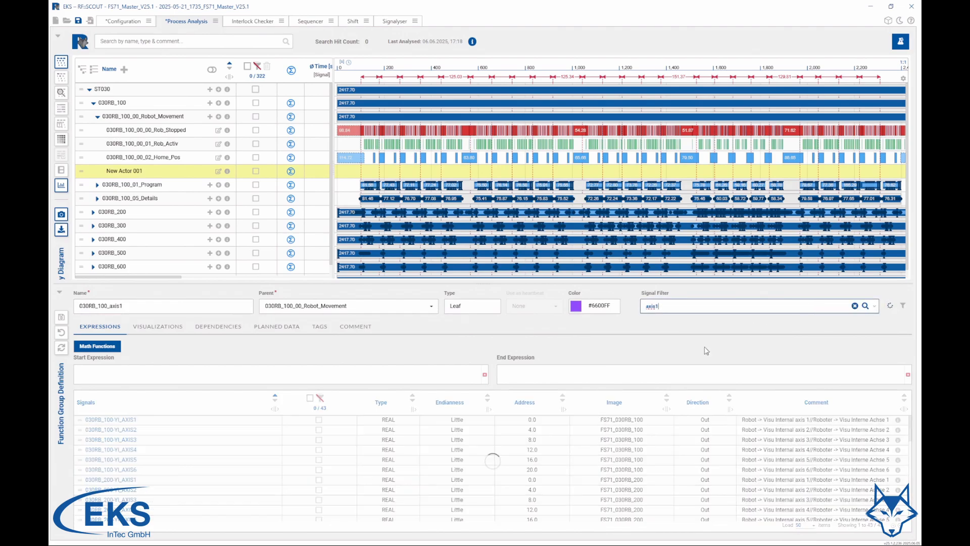
{"action": "left_click_drag", "start_coordinate": [131, 422], "coordinate": [149, 378]}
Divide the start expression by 030RB_200-YI_AXIS1 and raise the quotient to the power of 030RB_400-YI_AXIS1
{"action": "left_click", "coordinate": [97, 346]}
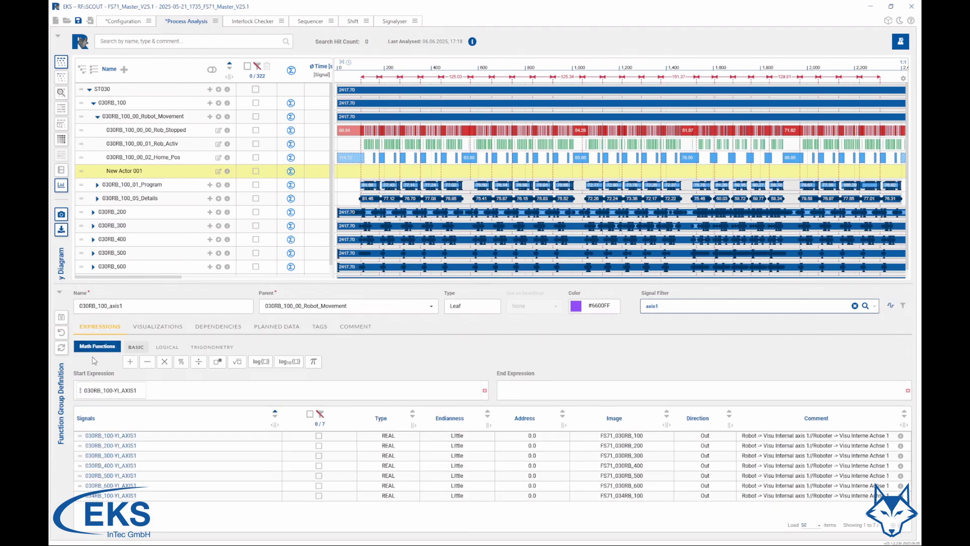
{"action": "left_click", "coordinate": [200, 367]}
{"action": "left_click_drag", "start_coordinate": [133, 459], "coordinate": [121, 404]}
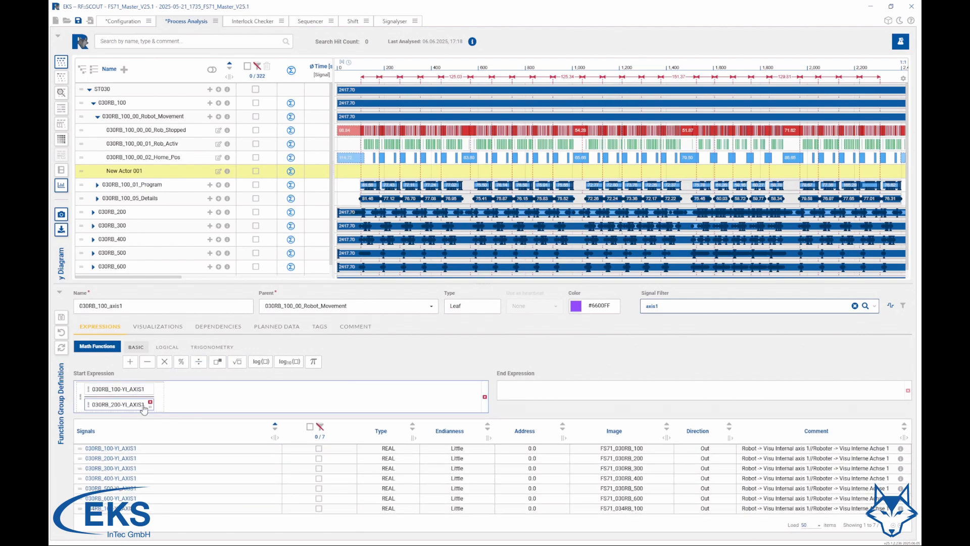
{"action": "left_click_drag", "start_coordinate": [218, 361], "coordinate": [166, 402]}
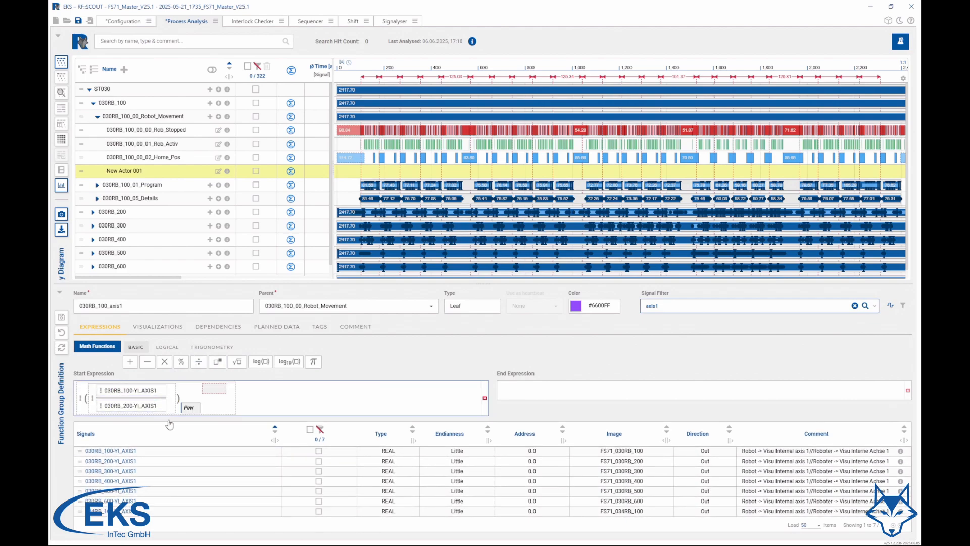
{"action": "left_click_drag", "start_coordinate": [129, 480], "coordinate": [219, 394]}
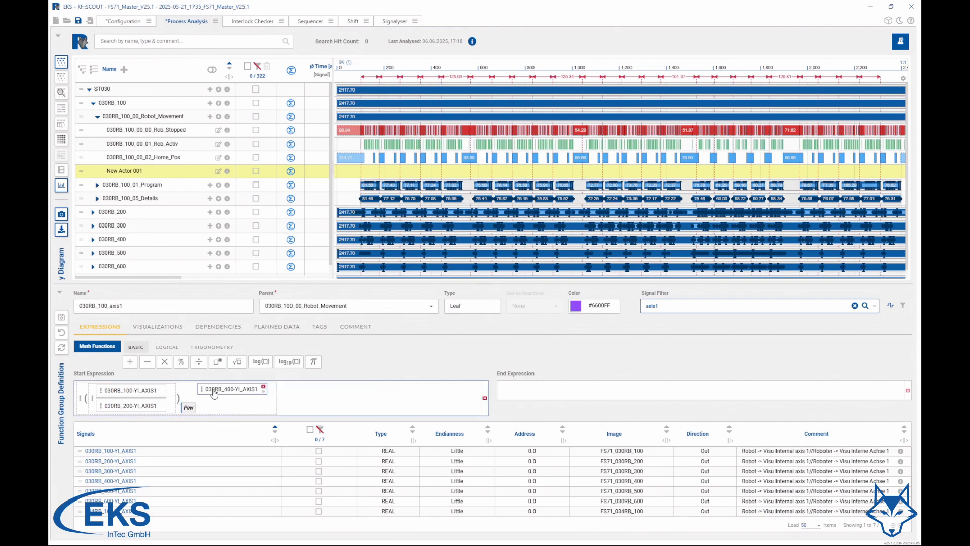
Look through the logical and trigonometry math functions, and clear the actor's start expression
{"action": "mouse_move", "coordinate": [276, 398]}
{"action": "left_click", "coordinate": [163, 346]}
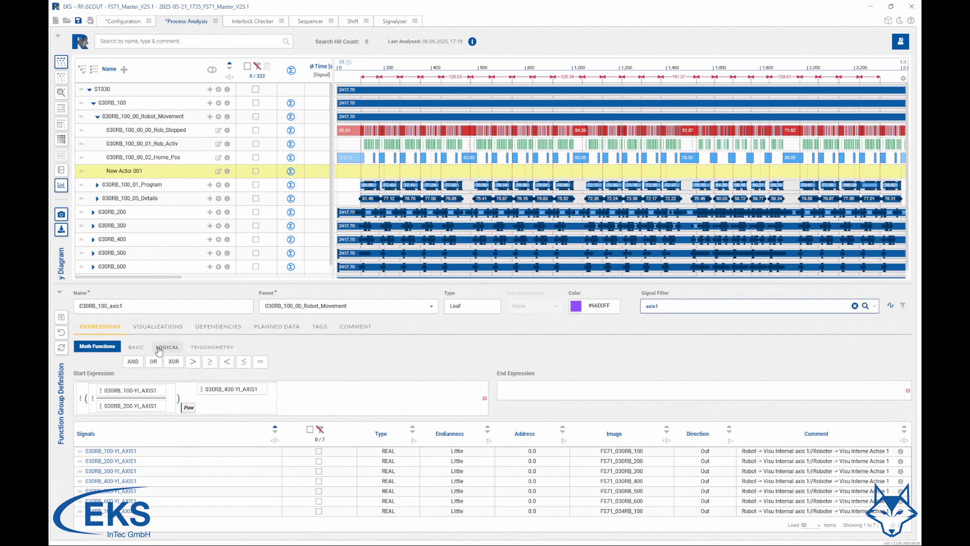
{"action": "left_click", "coordinate": [201, 349]}
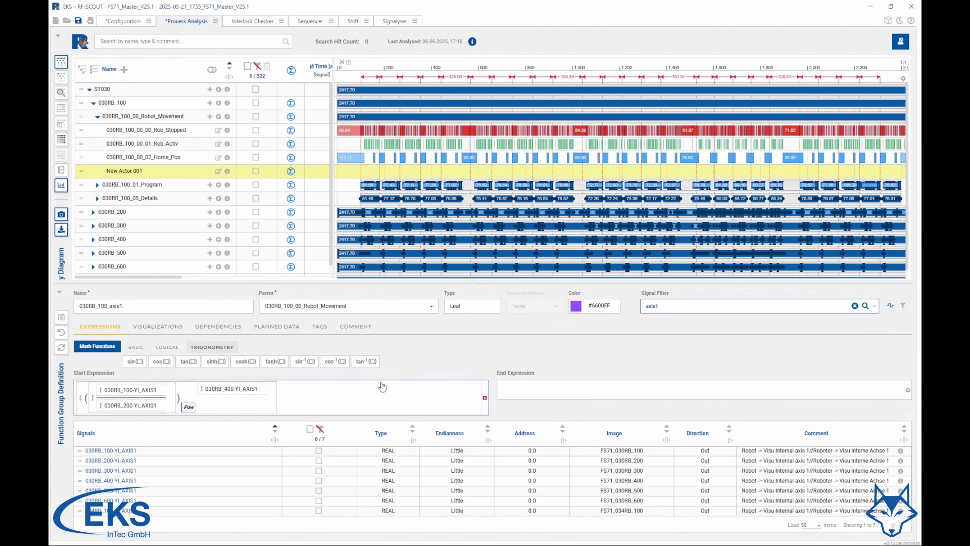
{"action": "left_click", "coordinate": [273, 403]}
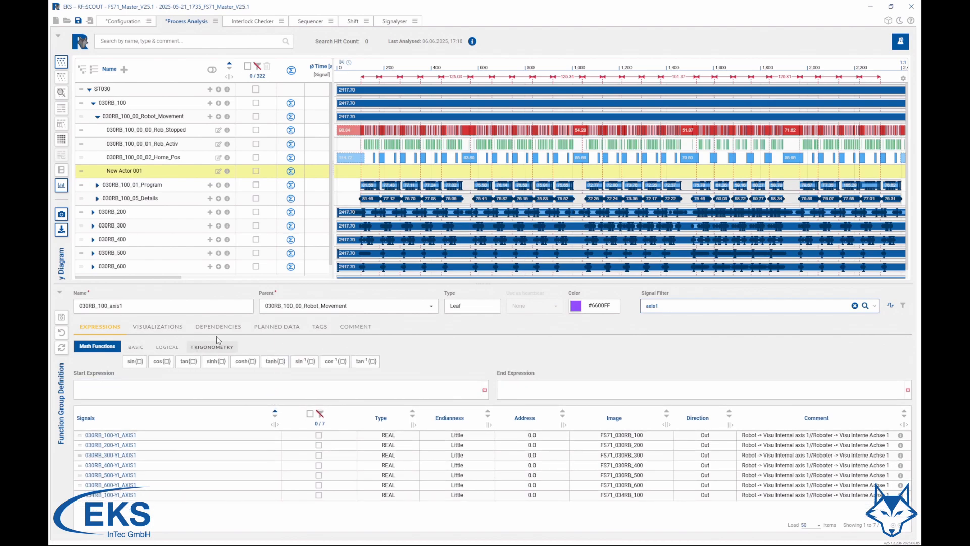
Add a visualization named Axis 1 with the signal 030RB_100-YI_AXIS1 and save the actor without a start or end expression
{"action": "left_click", "coordinate": [158, 326]}
{"action": "left_click", "coordinate": [130, 347]}
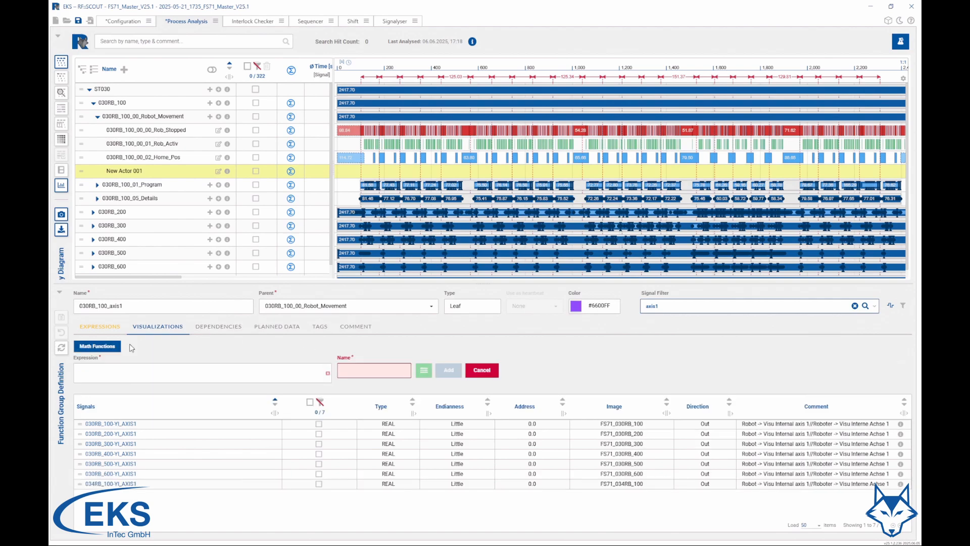
{"action": "left_click_drag", "start_coordinate": [127, 424], "coordinate": [131, 375]}
{"action": "left_click", "coordinate": [366, 374]}
{"action": "type", "text": "Axis 1"}
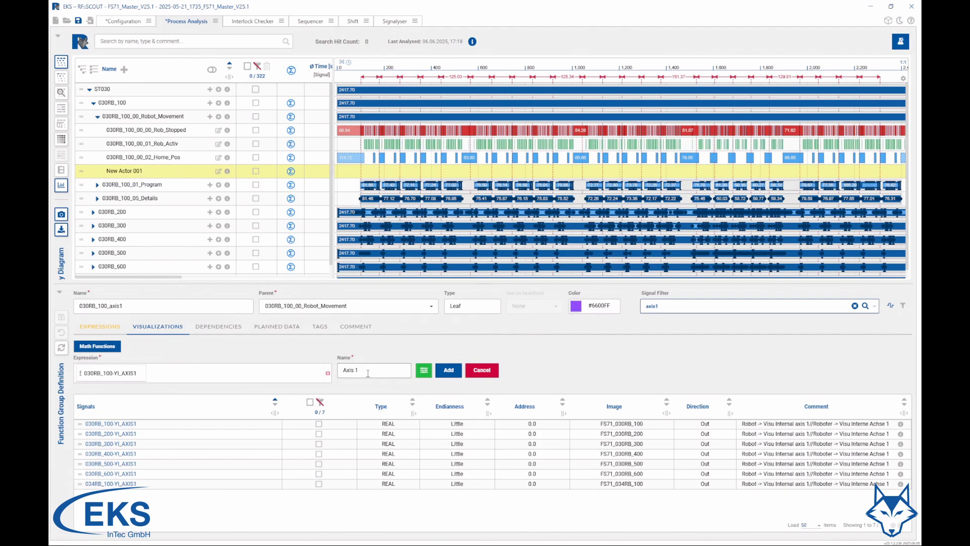
{"action": "left_click", "coordinate": [449, 369]}
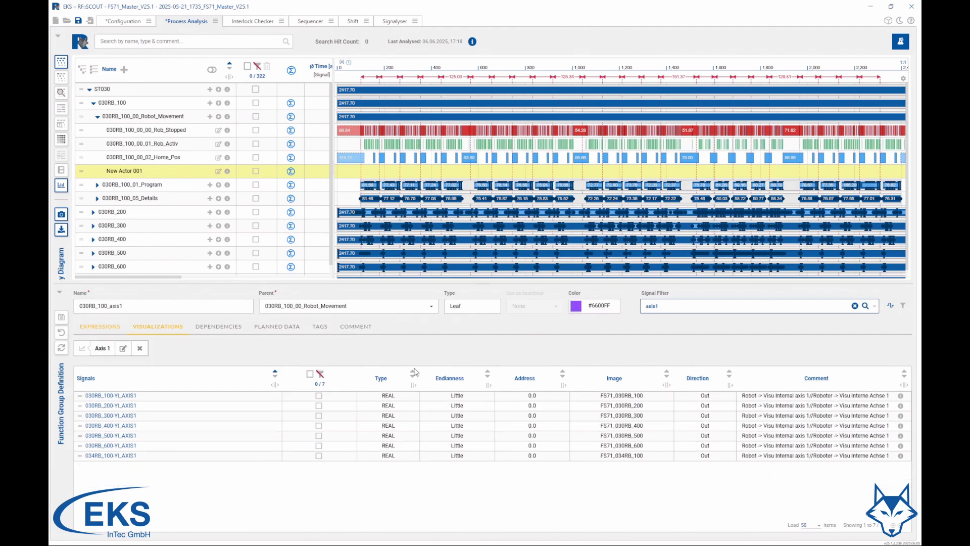
{"action": "left_click", "coordinate": [64, 319]}
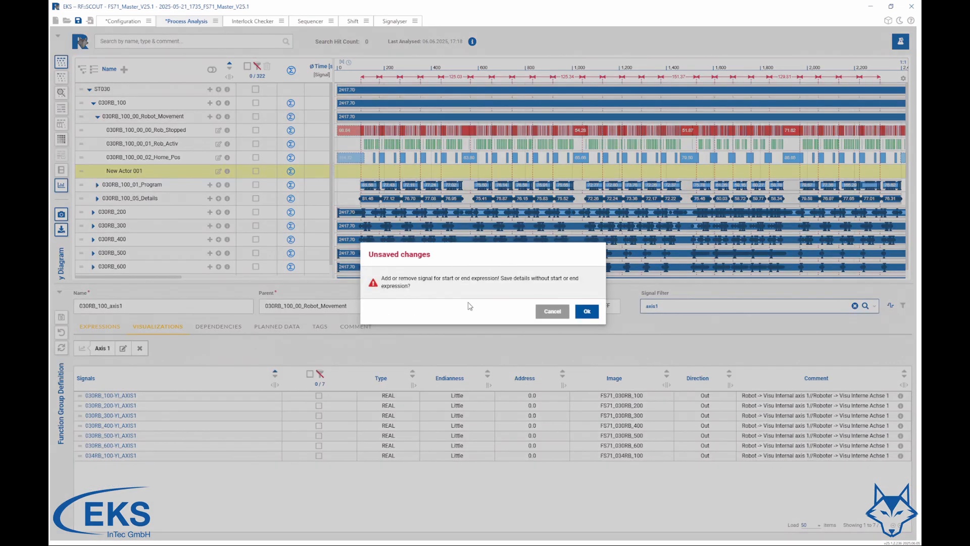
{"action": "left_click", "coordinate": [587, 311]}
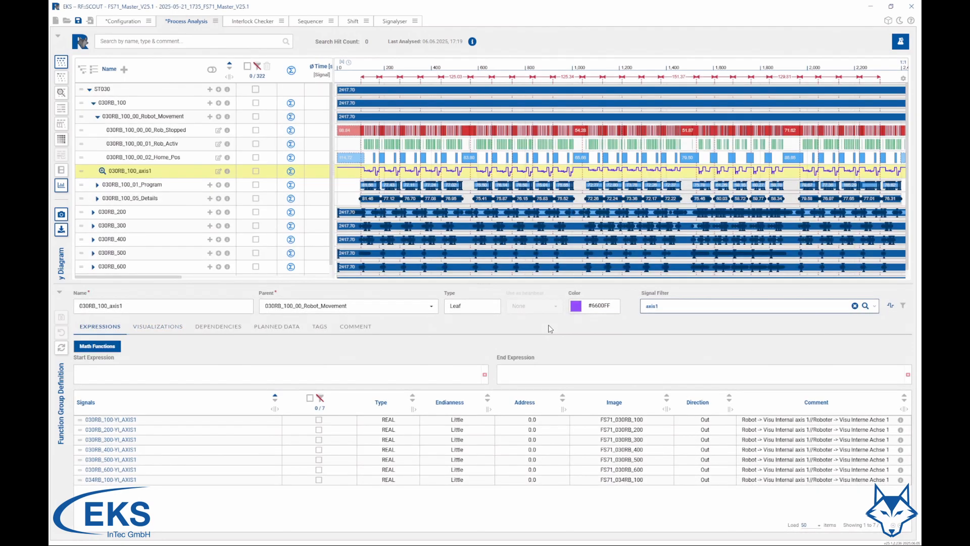
Enlarge the 030RB_100_axis1 curve, examine it over a shorter time range, and collapse it again
{"action": "left_click", "coordinate": [102, 172]}
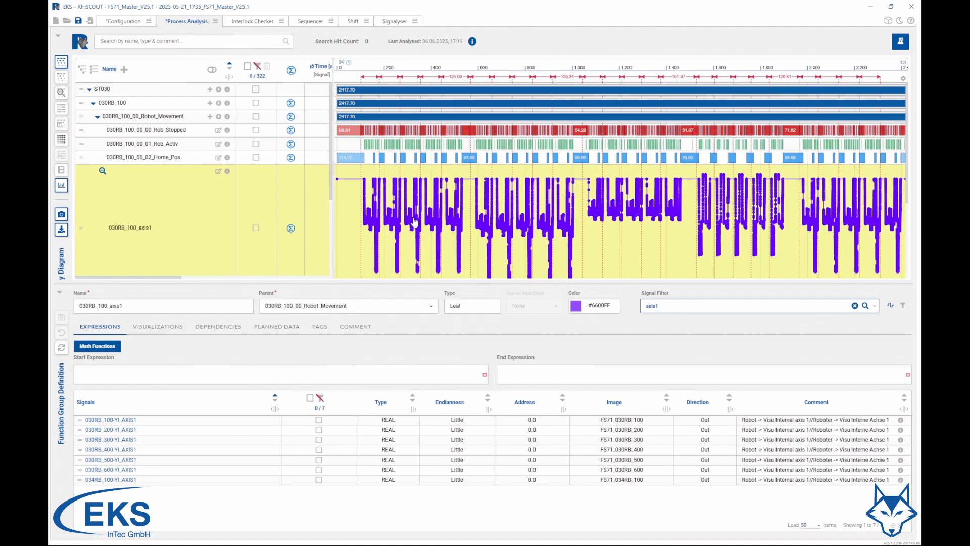
{"action": "scroll", "coordinate": [414, 222], "scroll_direction": "up", "scroll_amount": 2}
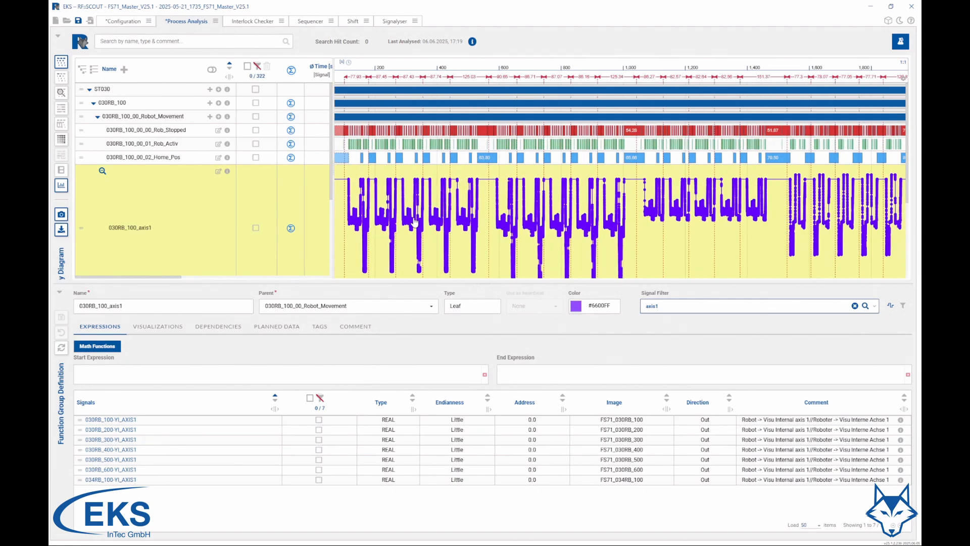
{"action": "scroll", "coordinate": [414, 222], "scroll_direction": "up", "scroll_amount": 4}
{"action": "scroll", "coordinate": [414, 222], "scroll_direction": "up", "scroll_amount": 2}
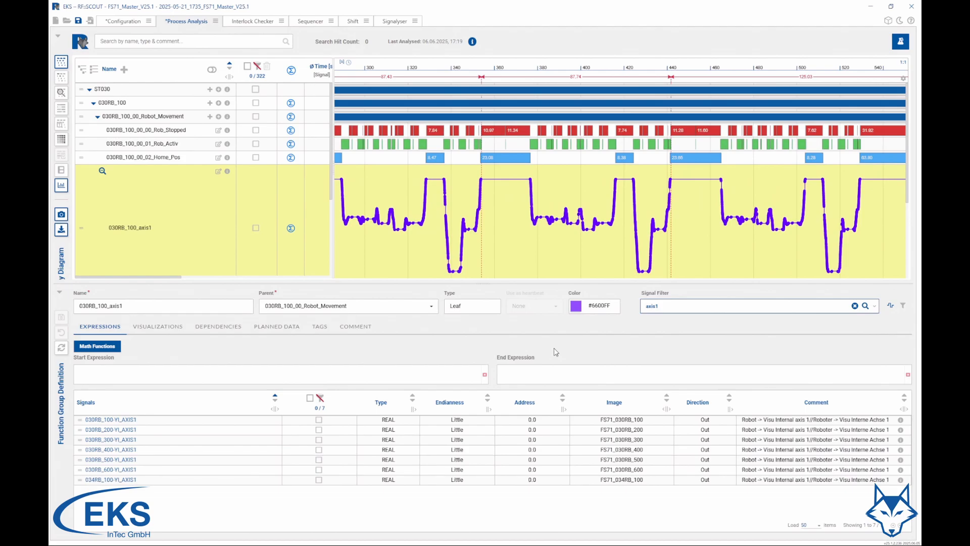
{"action": "left_click", "coordinate": [101, 172]}
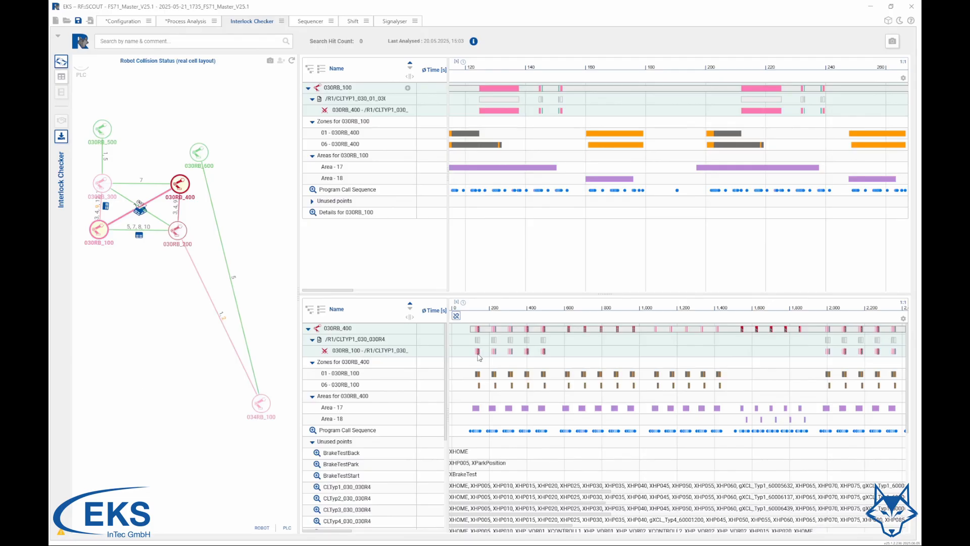
View the first collision between 030RB_100 and 030RB_400 and its comment entry in the Interlock Checker, closing both without adding a comment
{"action": "left_click", "coordinate": [500, 110]}
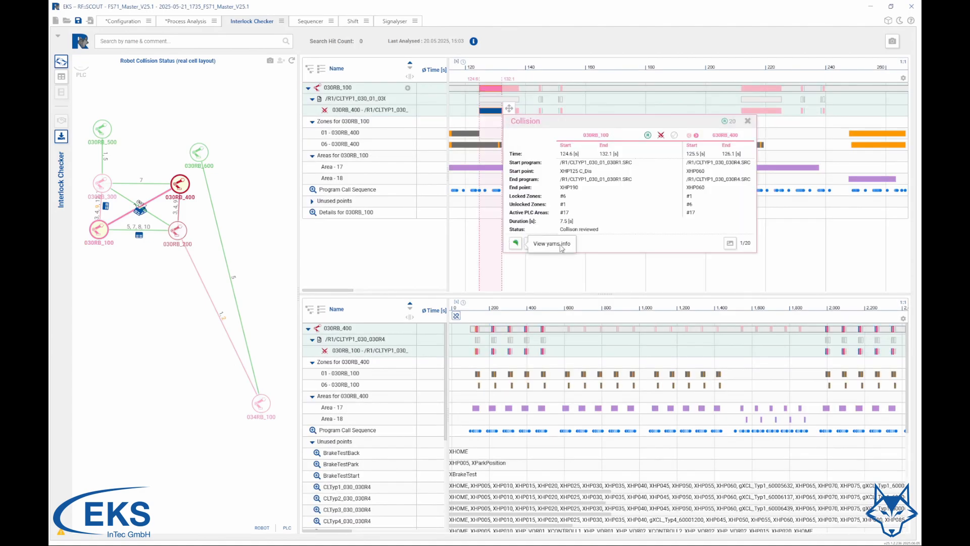
{"action": "left_click", "coordinate": [530, 243]}
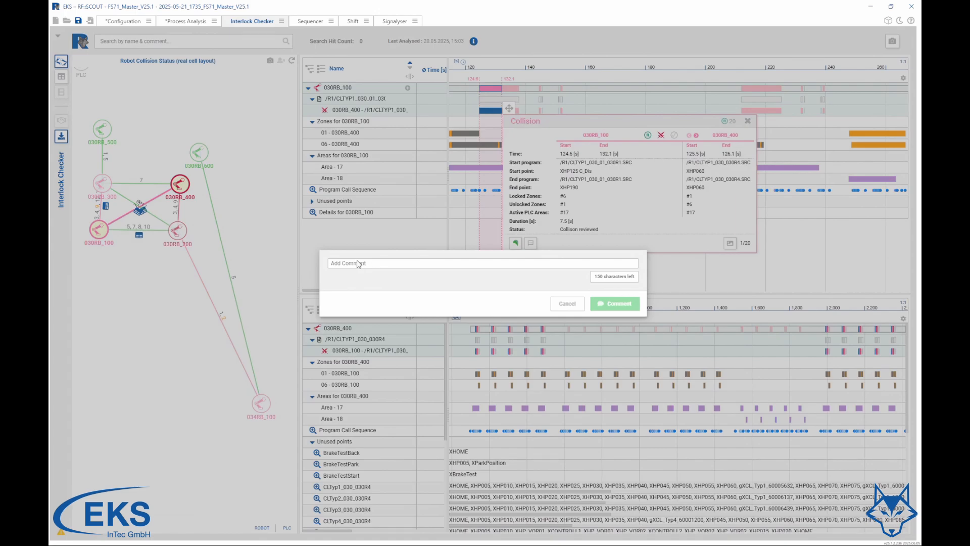
{"action": "left_click", "coordinate": [567, 304]}
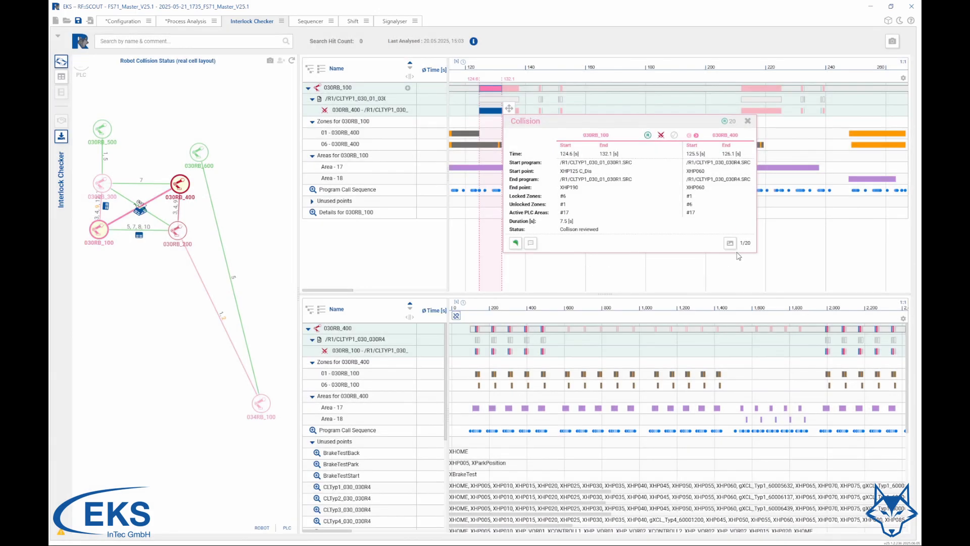
{"action": "left_click", "coordinate": [748, 120]}
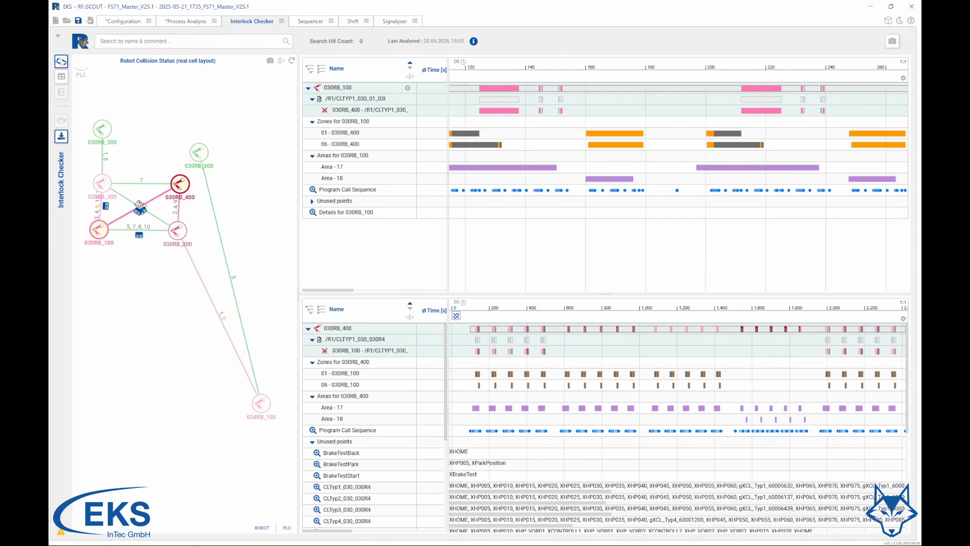
Switch to the interlock report in the browser and save the comment "Collision is fixed" for Collision 1 of 030RB_100 vs 030RB_400
{"action": "left_click", "coordinate": [183, 539]}
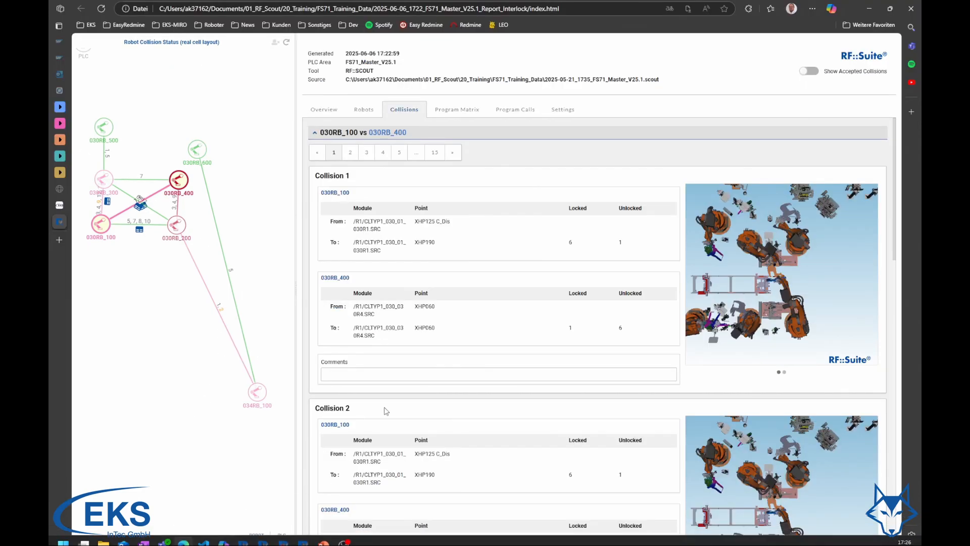
{"action": "left_click", "coordinate": [378, 373]}
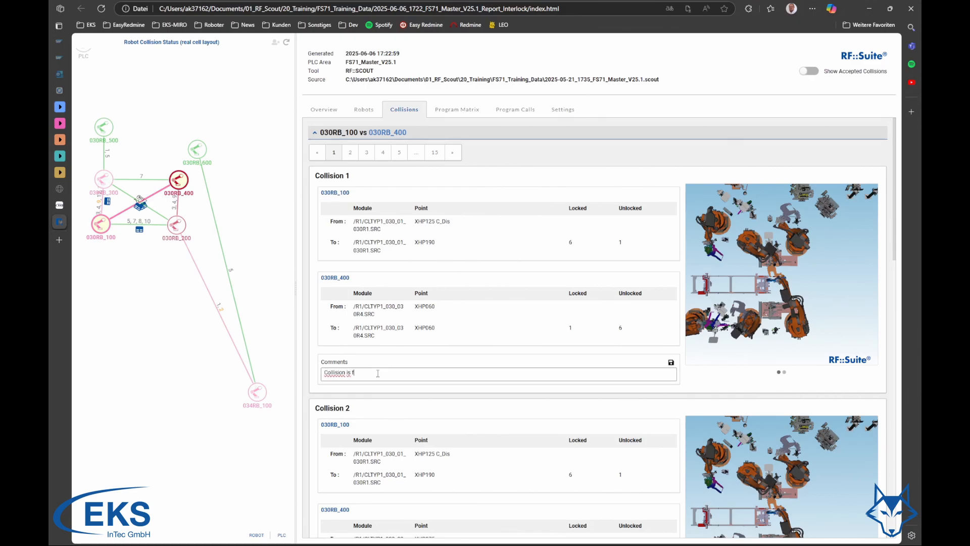
{"action": "left_click", "coordinate": [671, 362]}
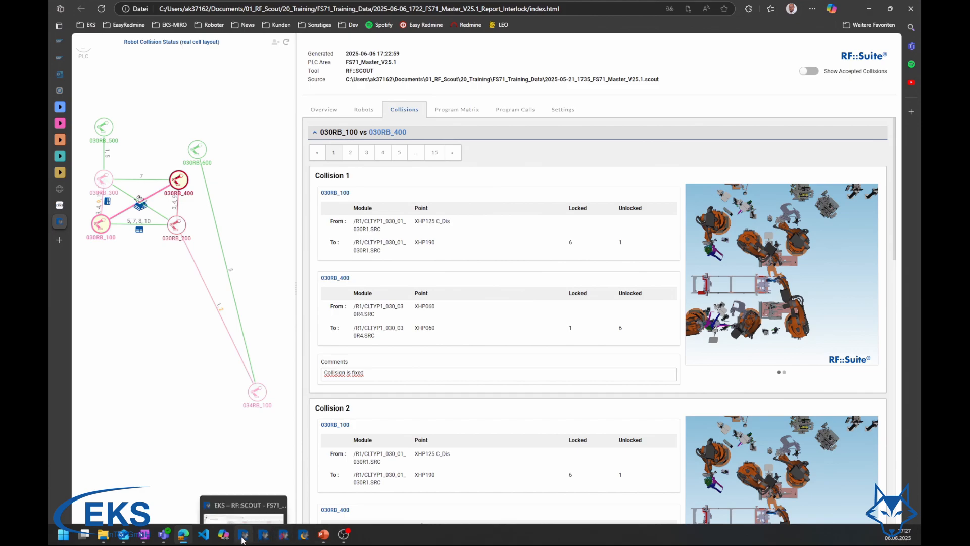
Switch back to RF::SCOUT and load the saved report comments into the Interlock Checker, overwriting the existing comments
{"action": "left_click", "coordinate": [249, 533]}
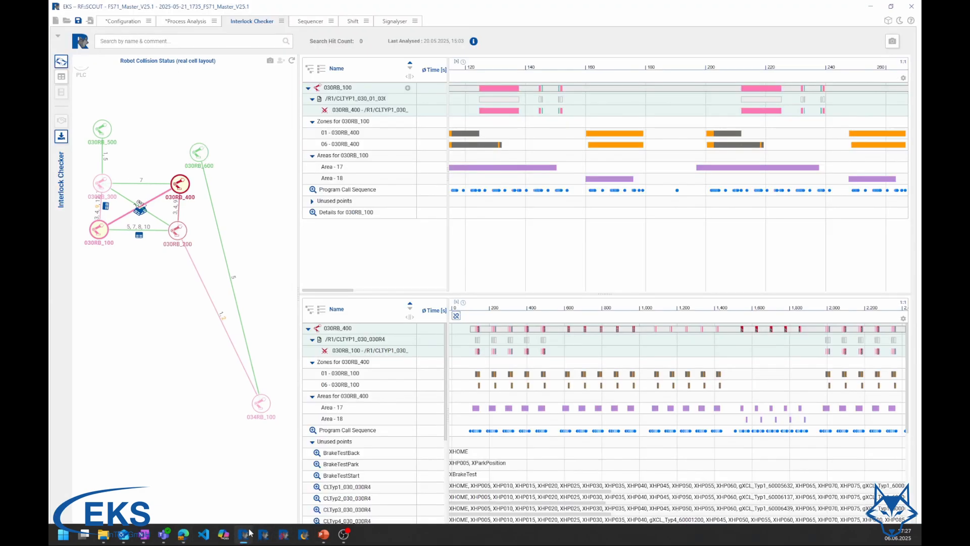
{"action": "left_click", "coordinate": [281, 21]}
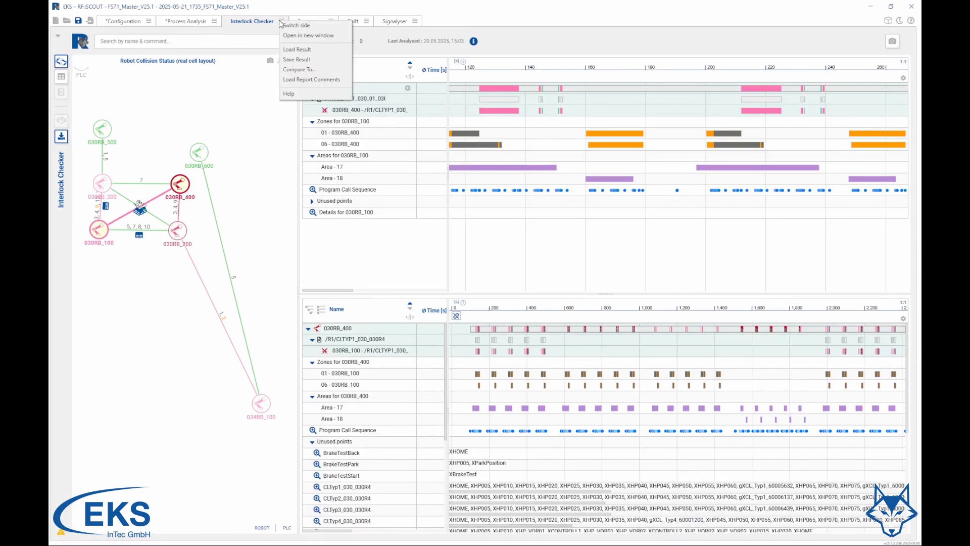
{"action": "left_click", "coordinate": [308, 81]}
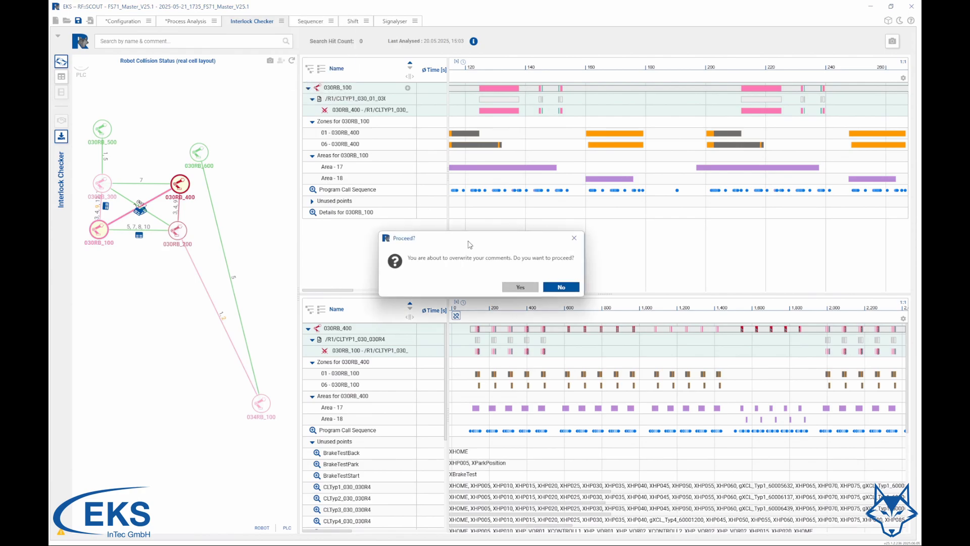
{"action": "left_click", "coordinate": [520, 287]}
{"action": "double_click", "coordinate": [257, 138]}
{"action": "left_click", "coordinate": [180, 111]}
{"action": "left_click", "coordinate": [403, 253]}
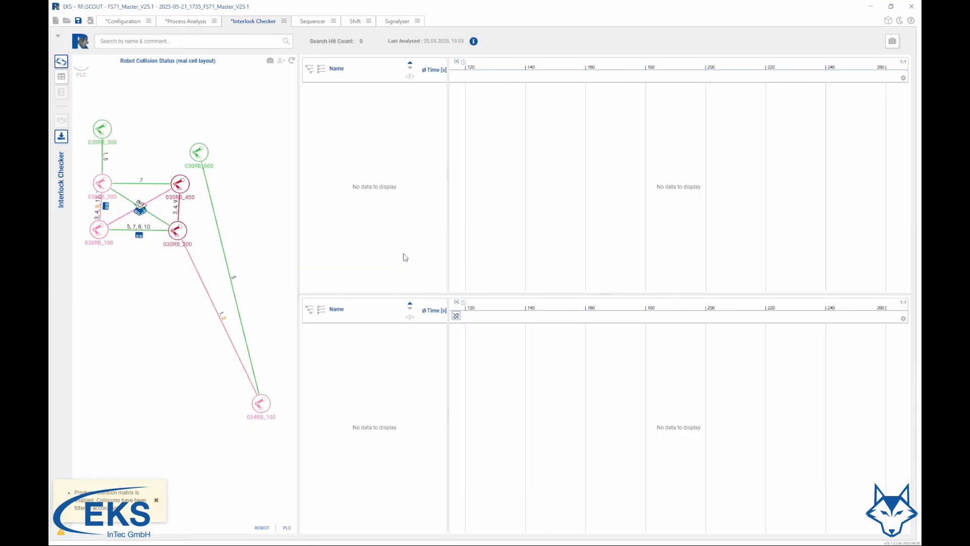
Open the first collision between 030RB_100 and 030RB_400 and check its details for the imported comment
{"action": "left_click", "coordinate": [158, 202]}
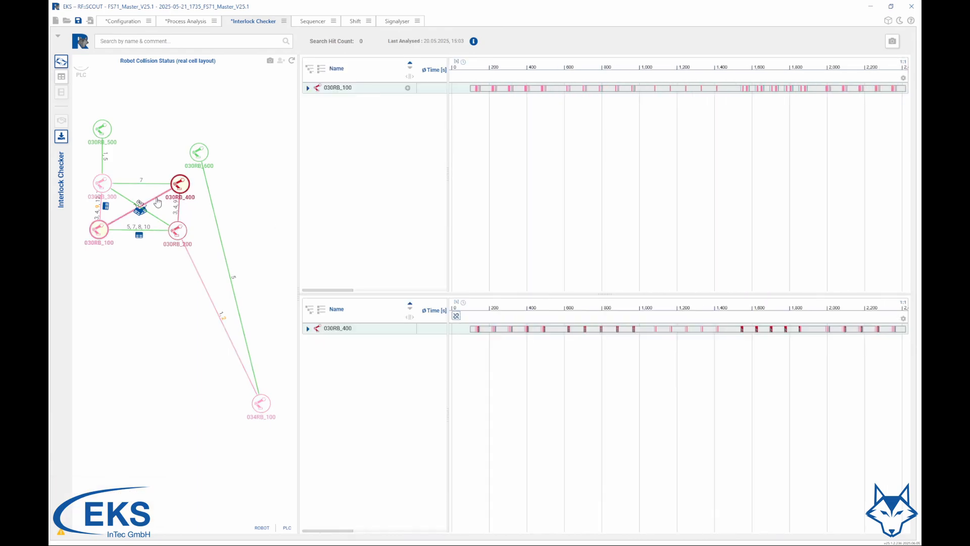
{"action": "left_click", "coordinate": [477, 89]}
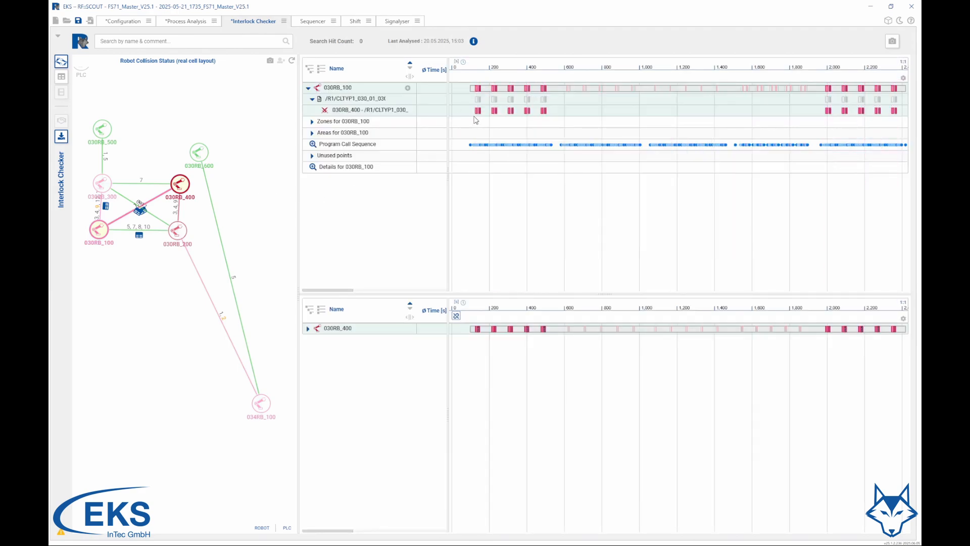
{"action": "scroll", "coordinate": [480, 118], "scroll_direction": "up", "scroll_amount": 5}
{"action": "left_click", "coordinate": [487, 111]}
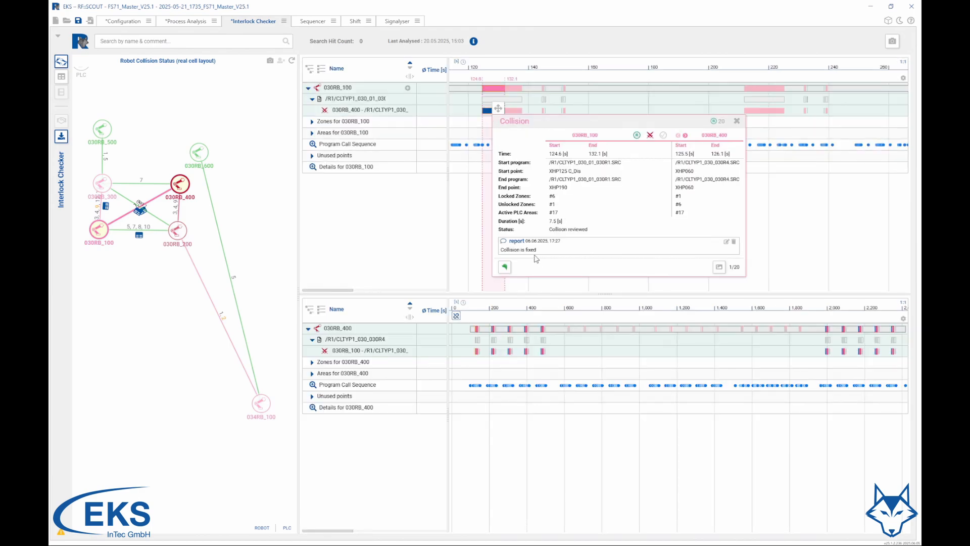